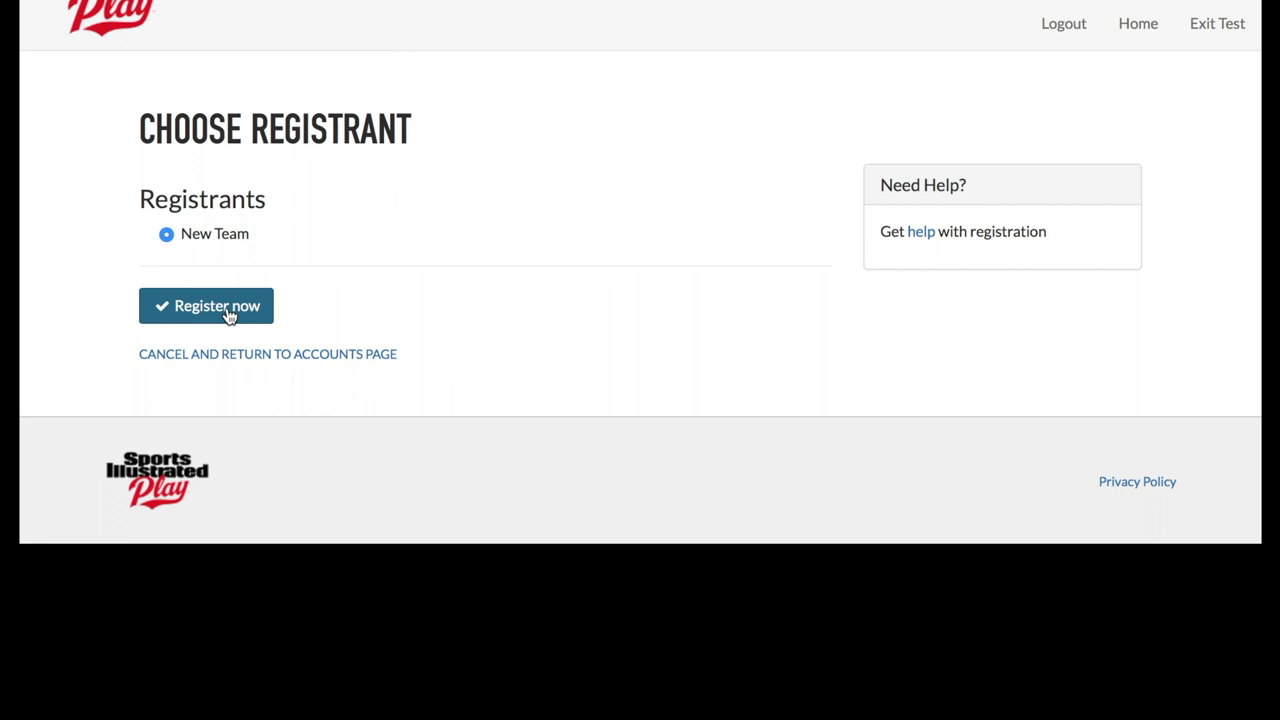
- Register a new team named 'My cool volleyball team name' and save it
left_click(227, 312)
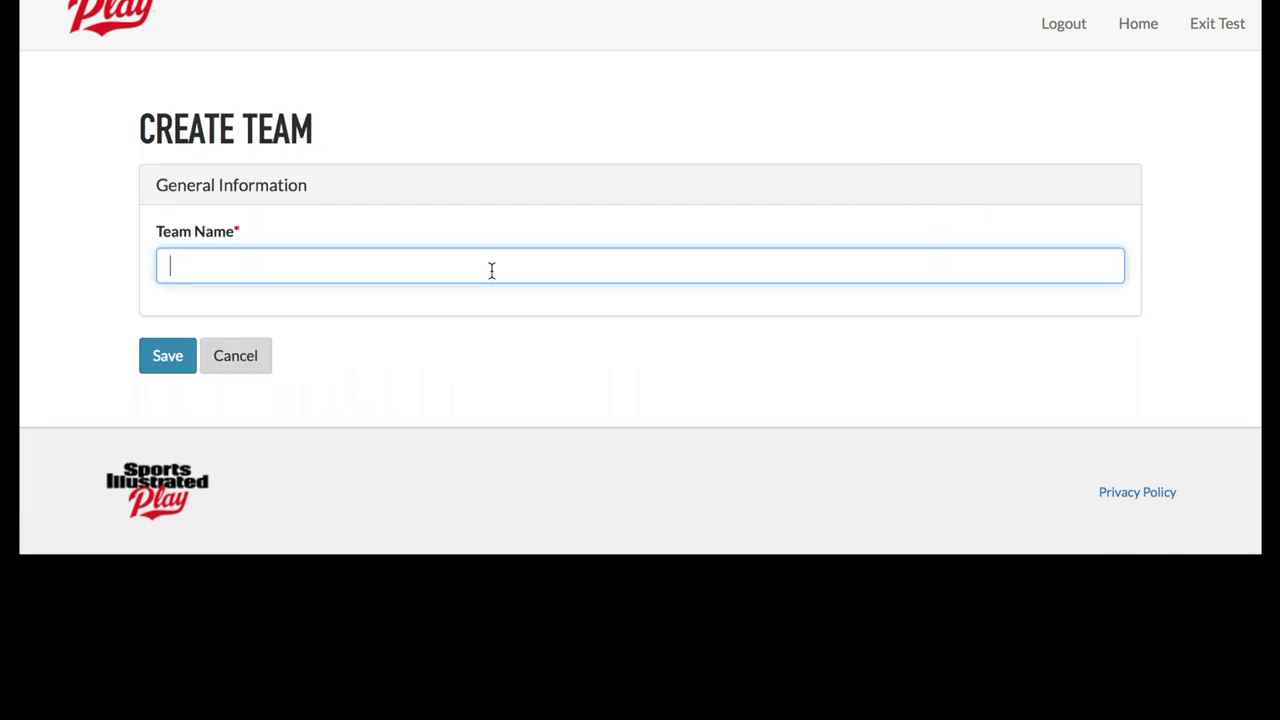
type("My cool volley")
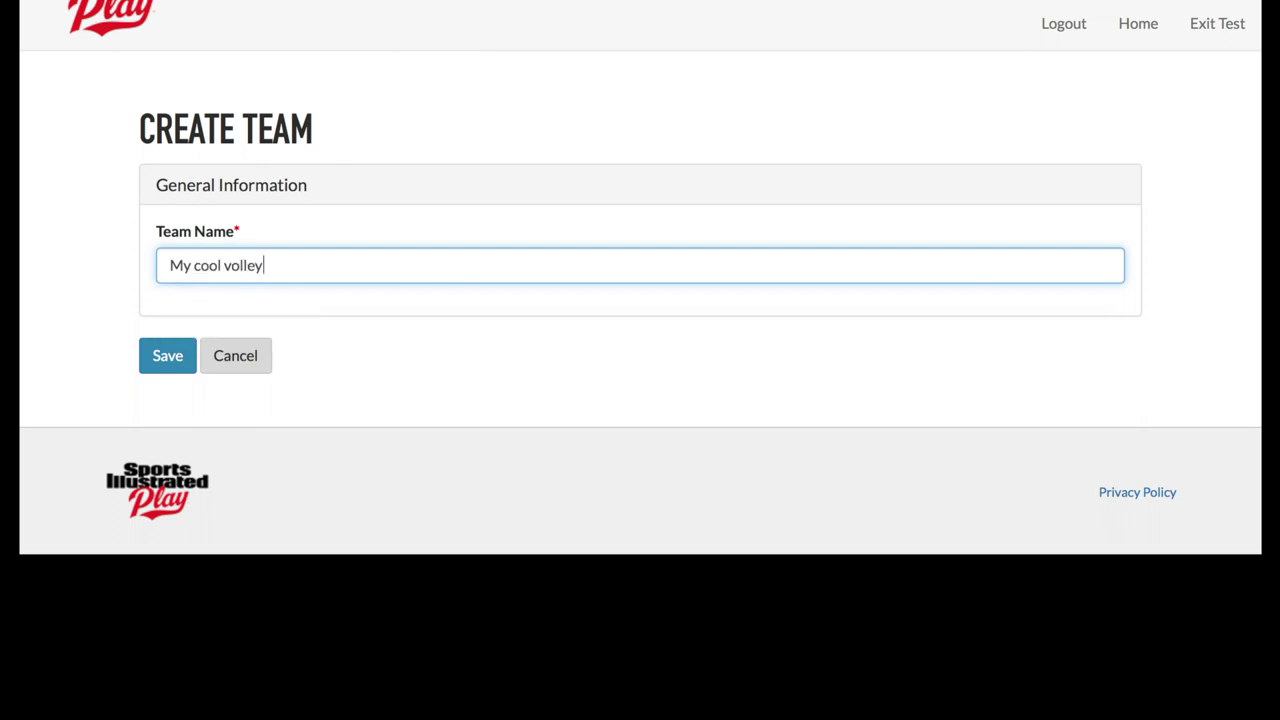
type("ball team name")
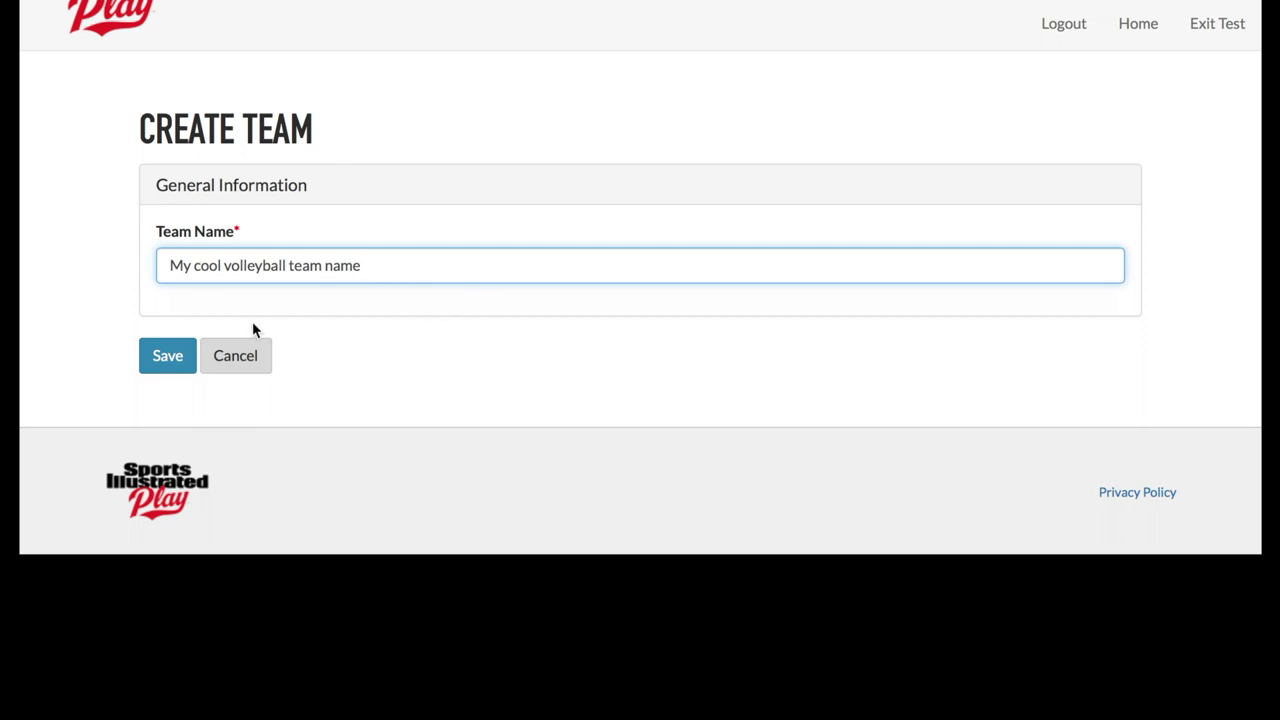
left_click(167, 357)
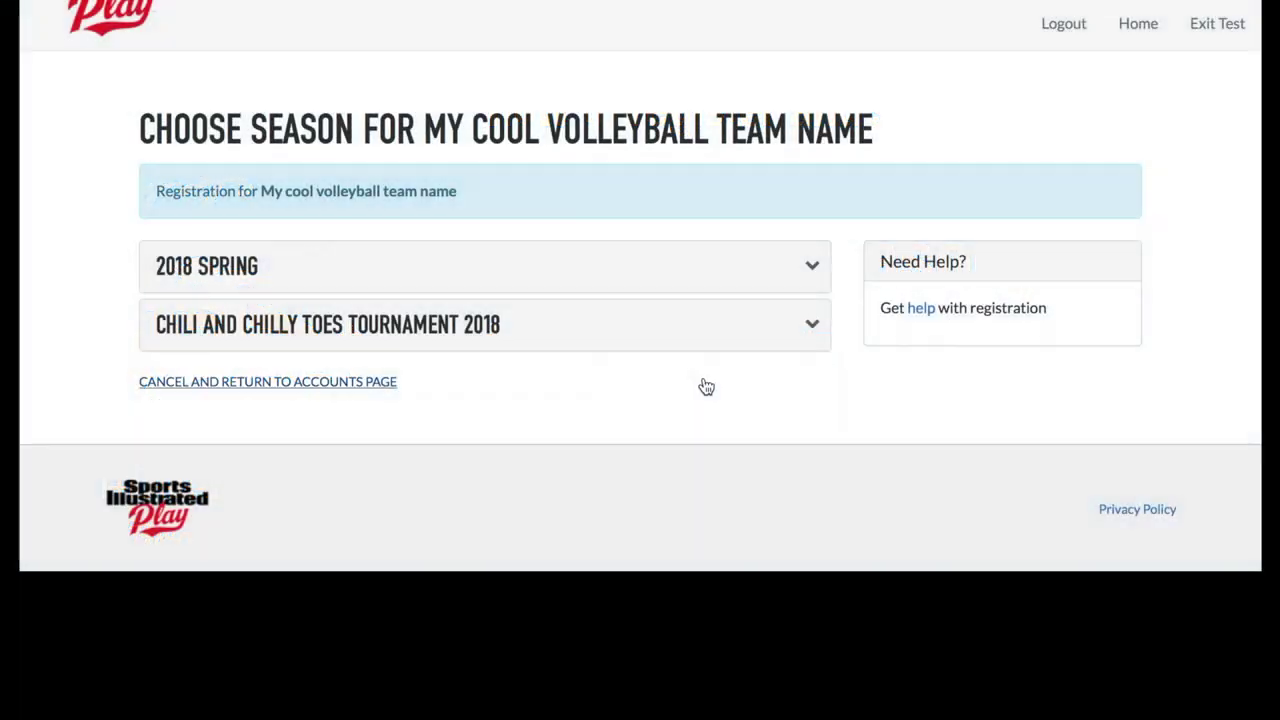
- Expand the 2018 Spring league list after briefly viewing the Chili and Chilly Toes Tournament 2018 details
left_click(812, 270)
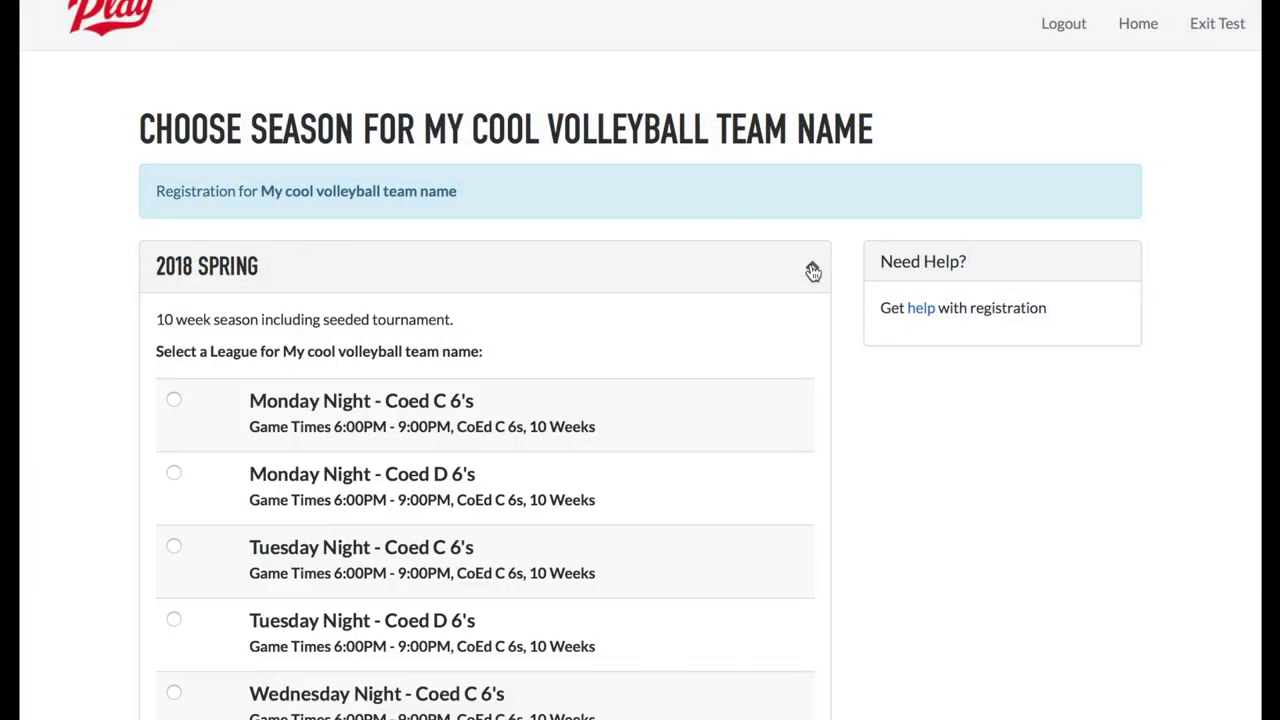
left_click(812, 270)
left_click(814, 324)
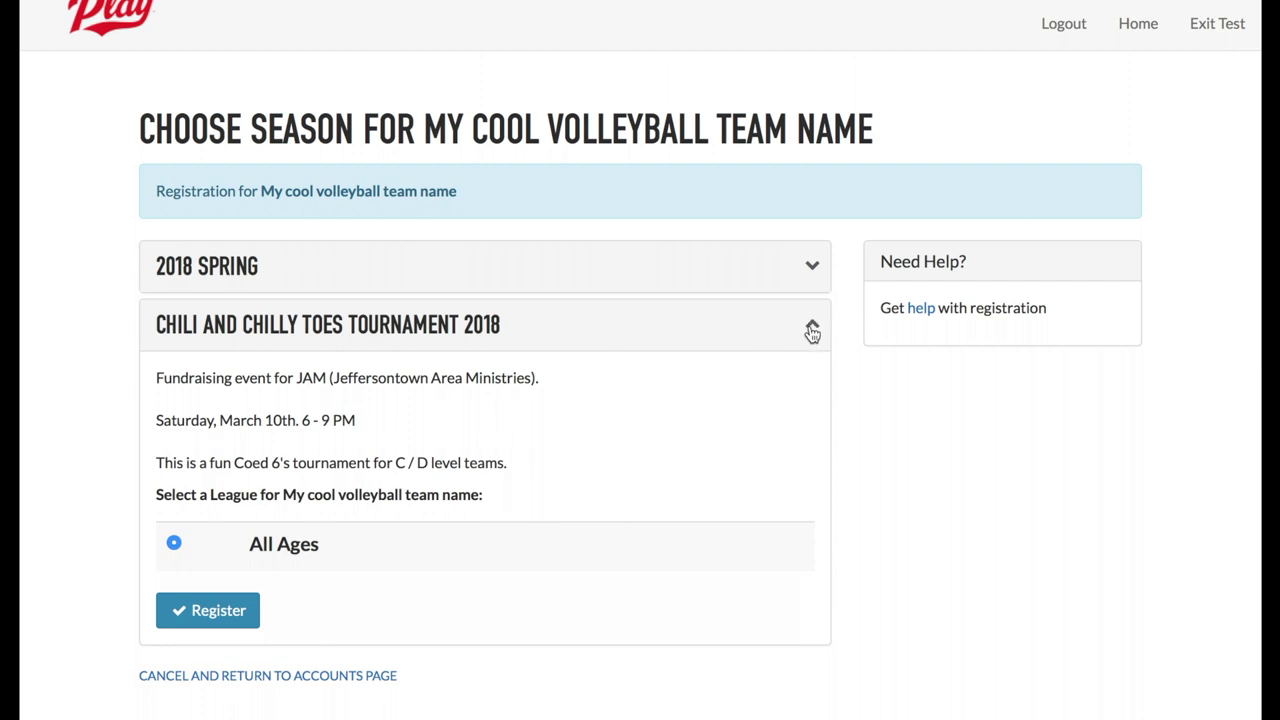
left_click(812, 328)
left_click(812, 268)
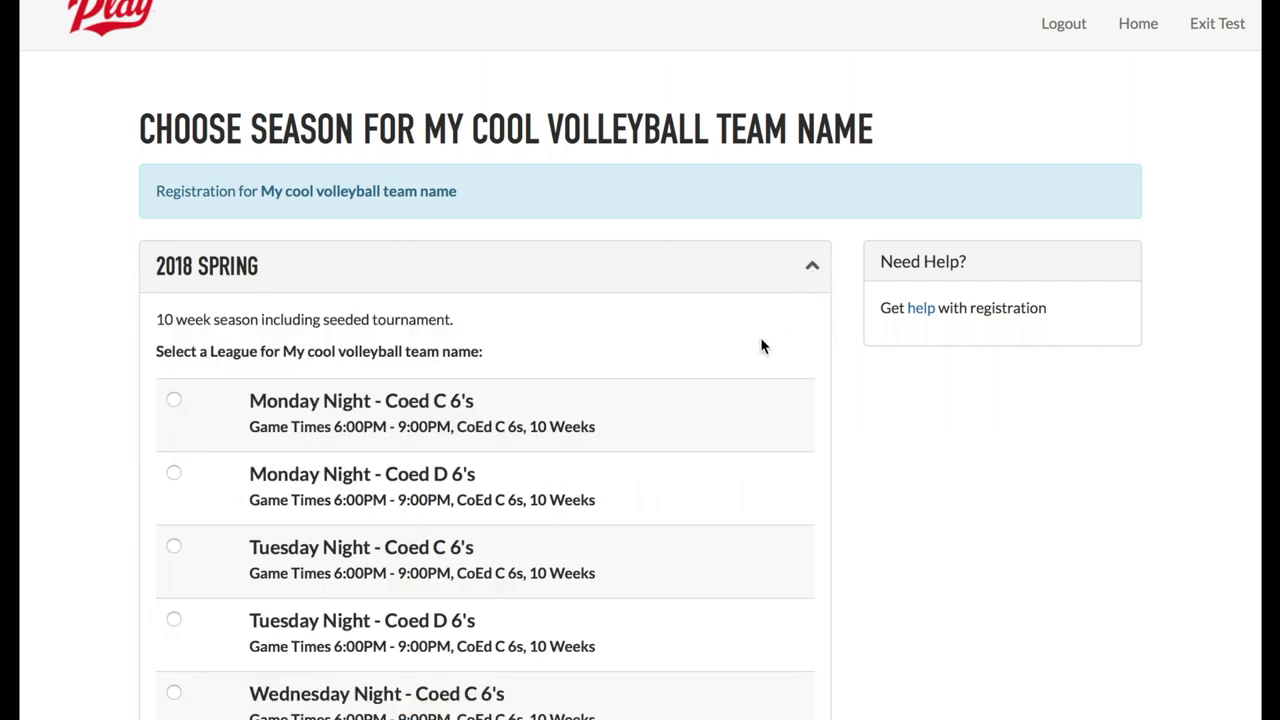
scroll(757, 343, "down", 1)
scroll(757, 345, "down", 2)
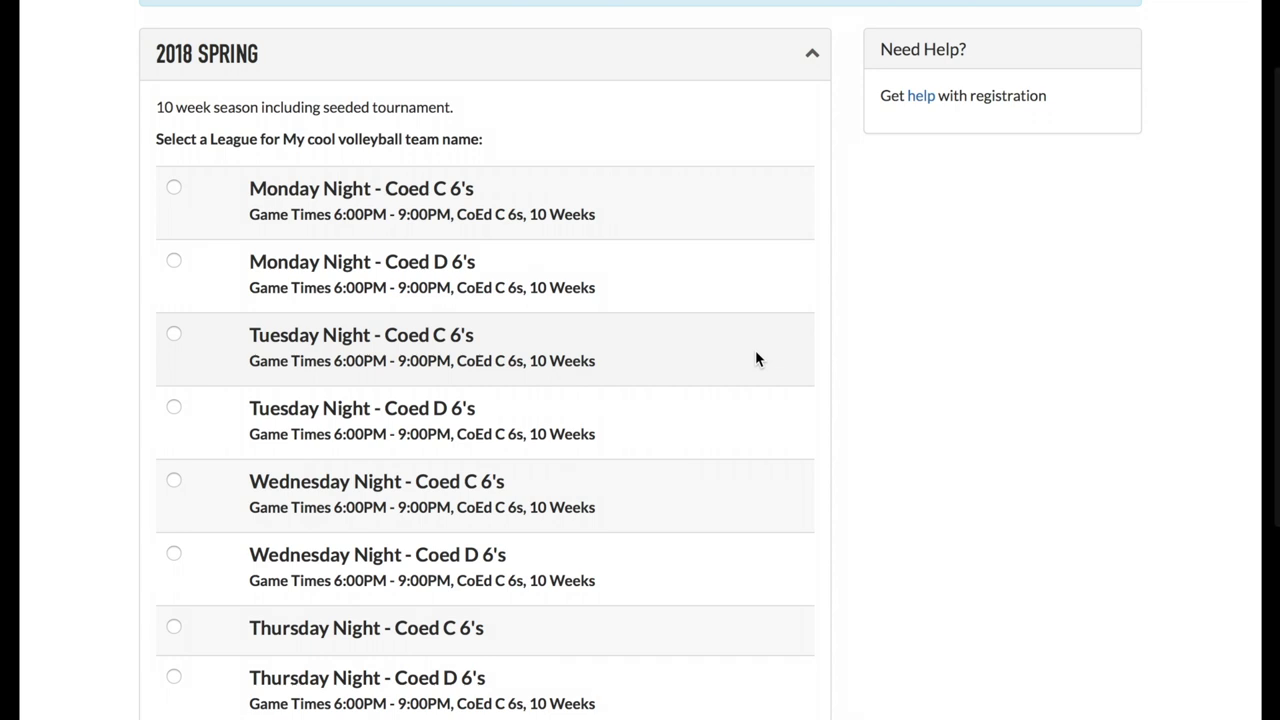
scroll(755, 352, "down", 1)
scroll(755, 358, "down", 3)
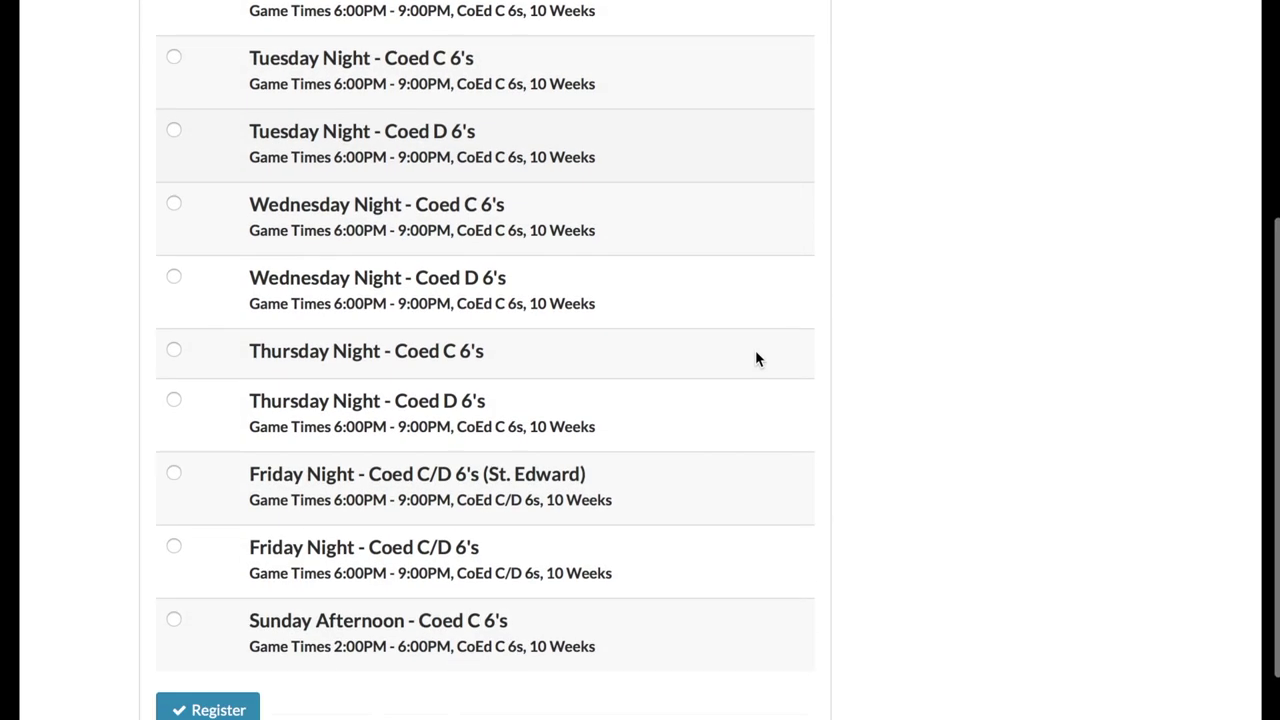
scroll(756, 352, "up", 3)
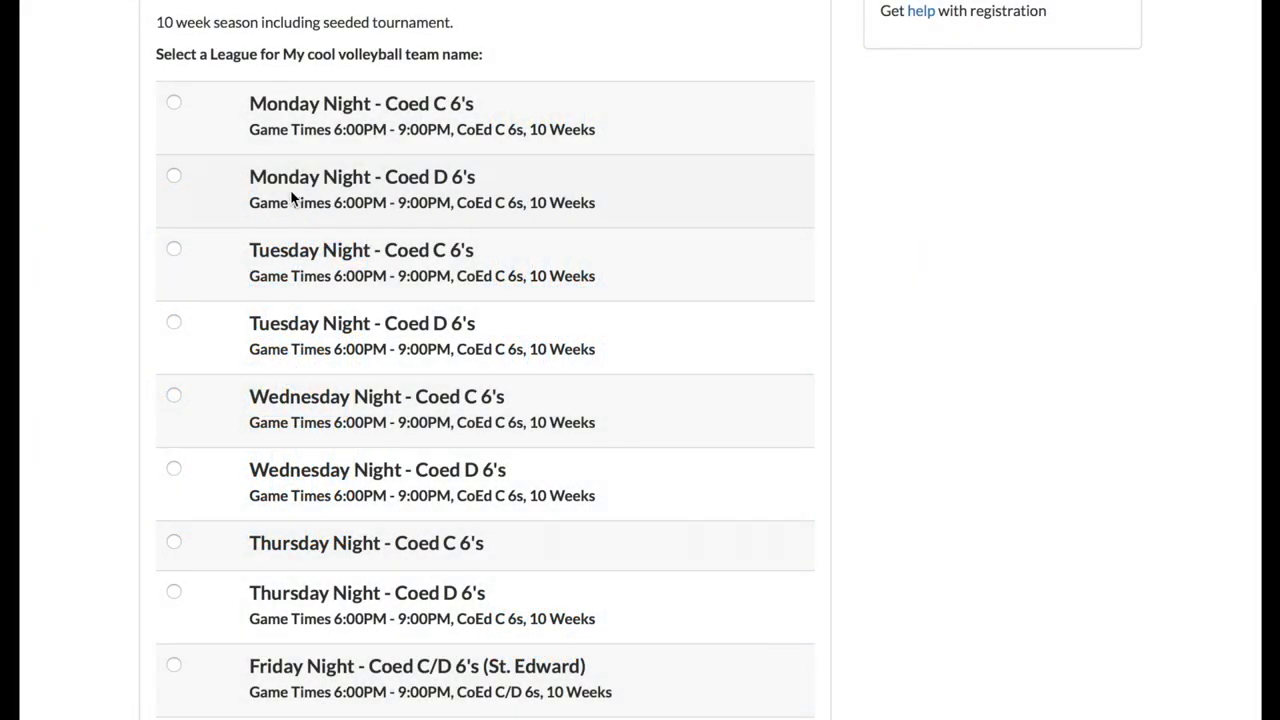
- Register the team for the Monday Night - Coed D 6's league
left_click(174, 177)
scroll(826, 311, "down", 5)
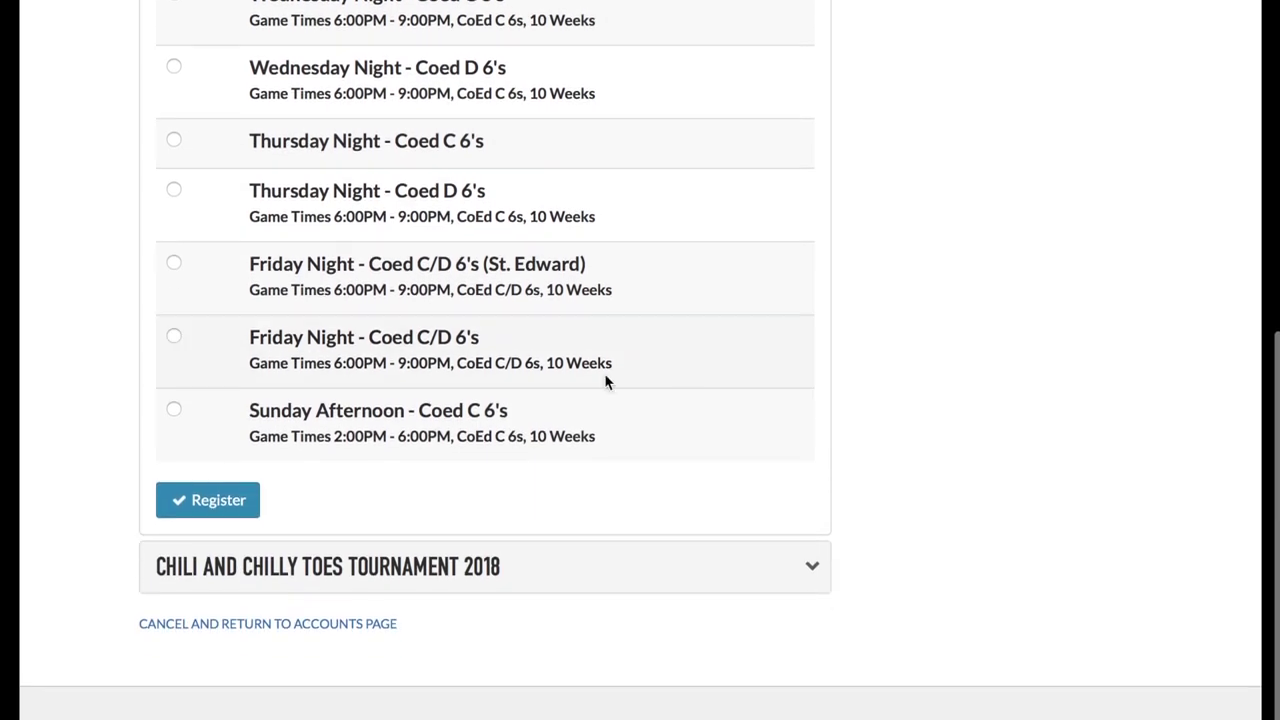
left_click(238, 498)
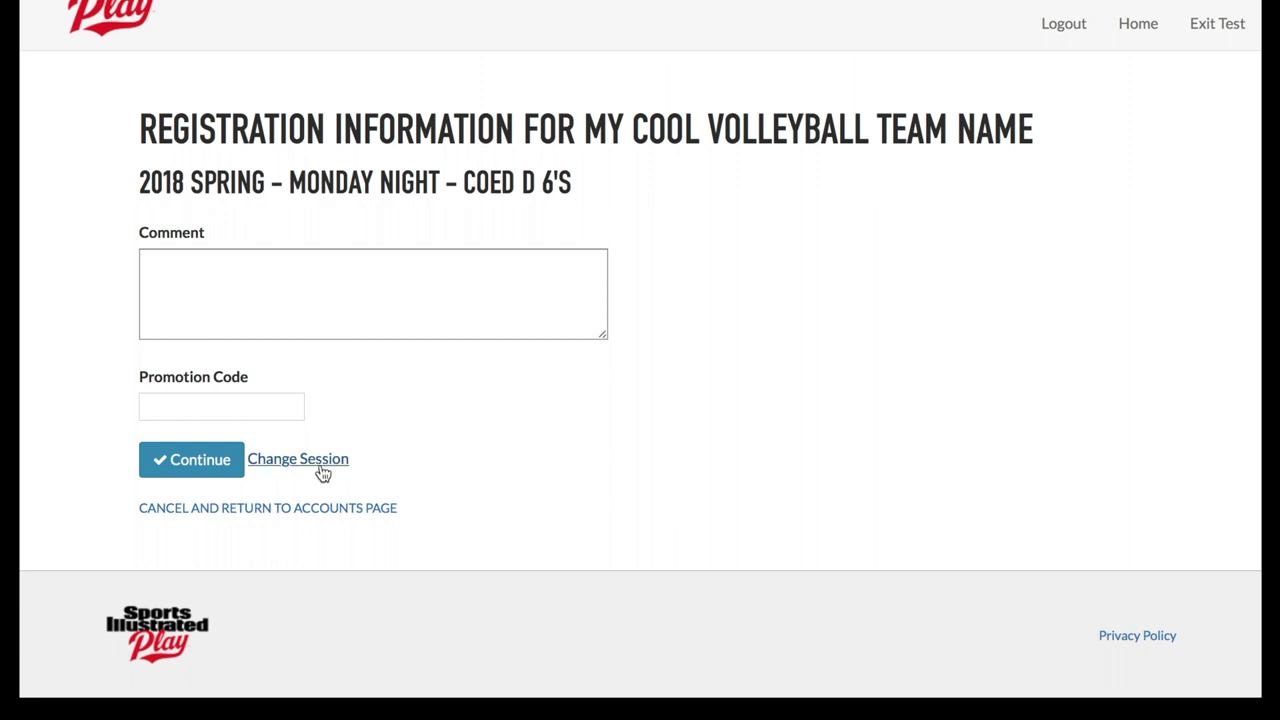
- Submit the registration information and begin adding a player to the empty 2018 Spring roster
left_click(172, 469)
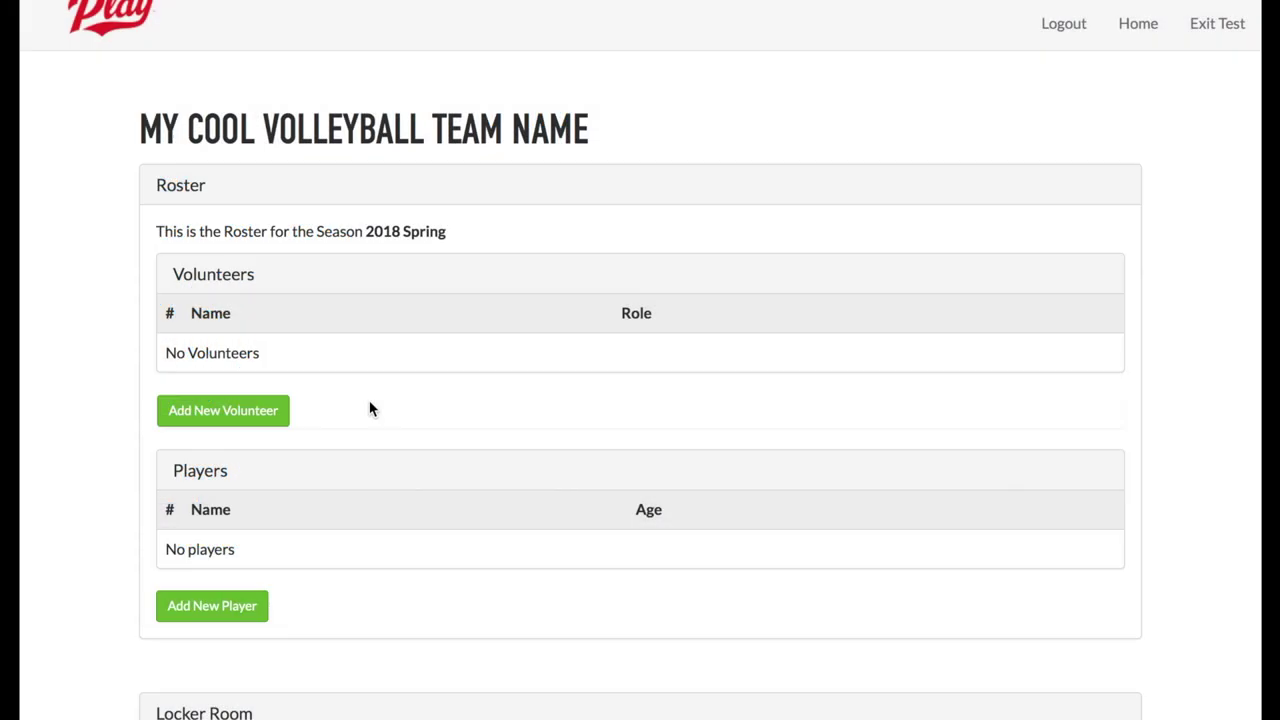
scroll(369, 403, "down", 1)
scroll(369, 410, "down", 3)
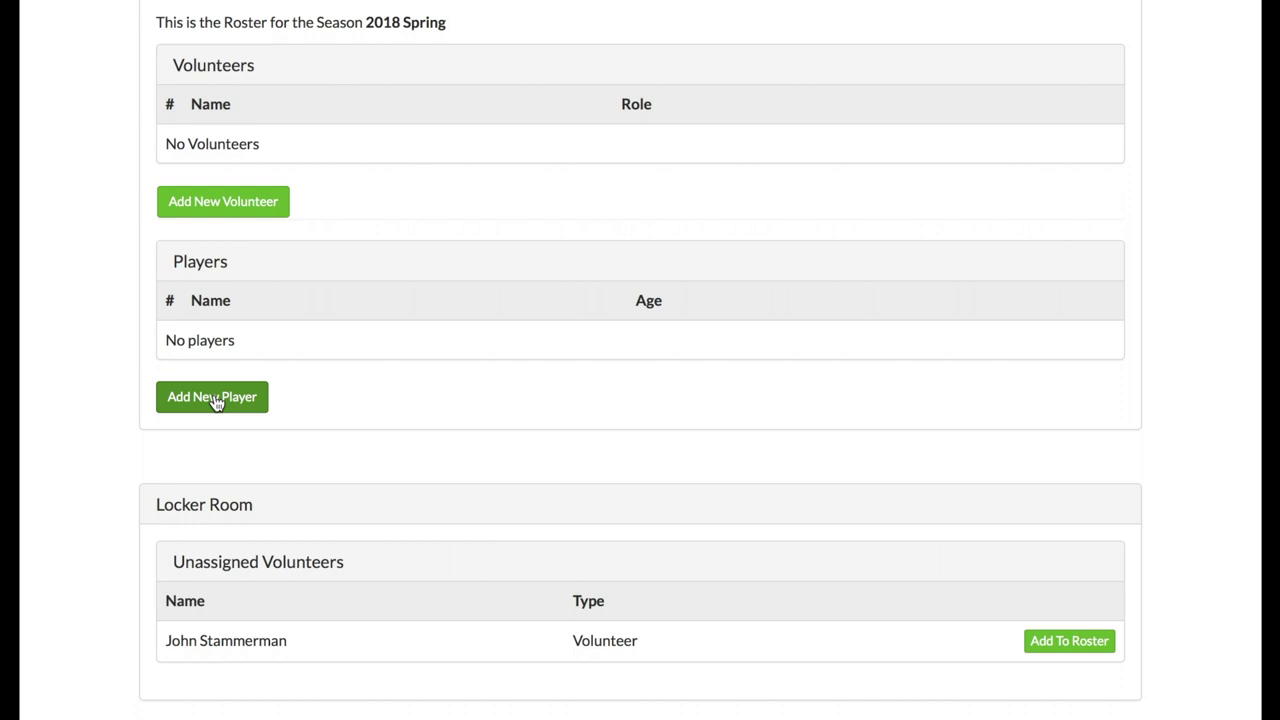
left_click(213, 398)
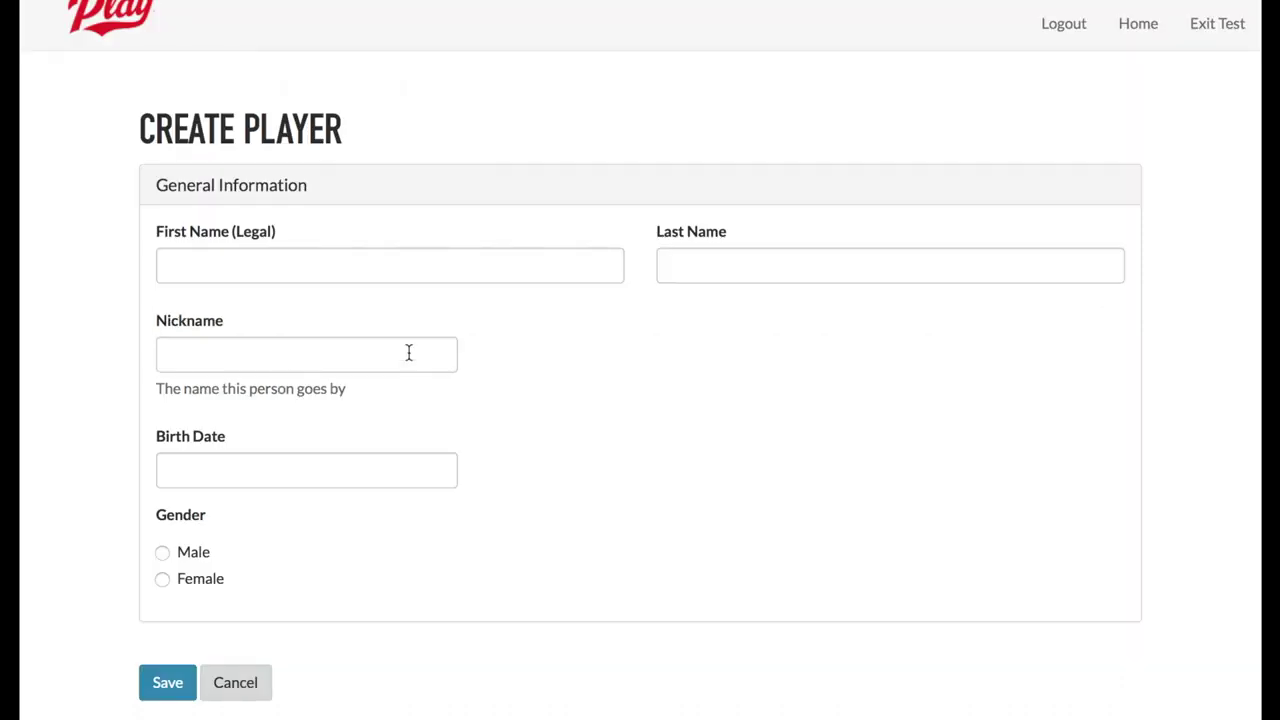
- Add a male player with first and last name and birth date 2/4/1978 to the roster
left_click(392, 265)
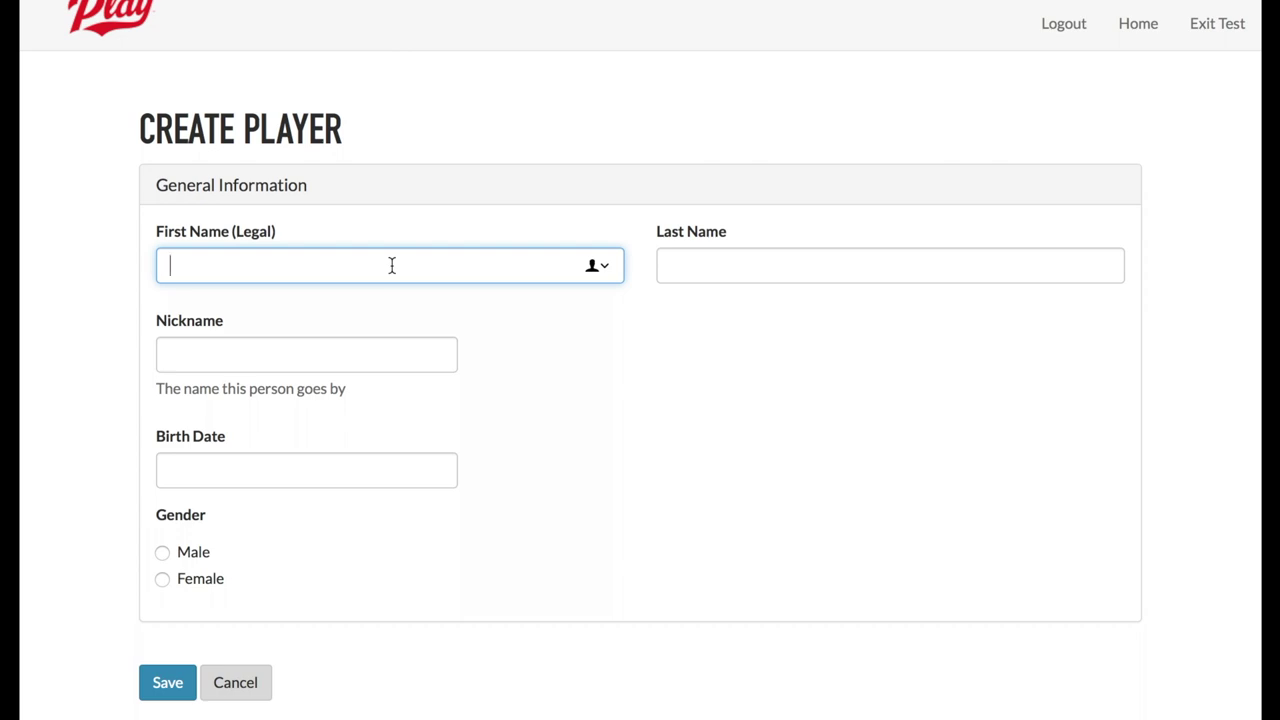
type("Steve")
key("Tab")
type("Smith")
key("Tab")
key("Tab")
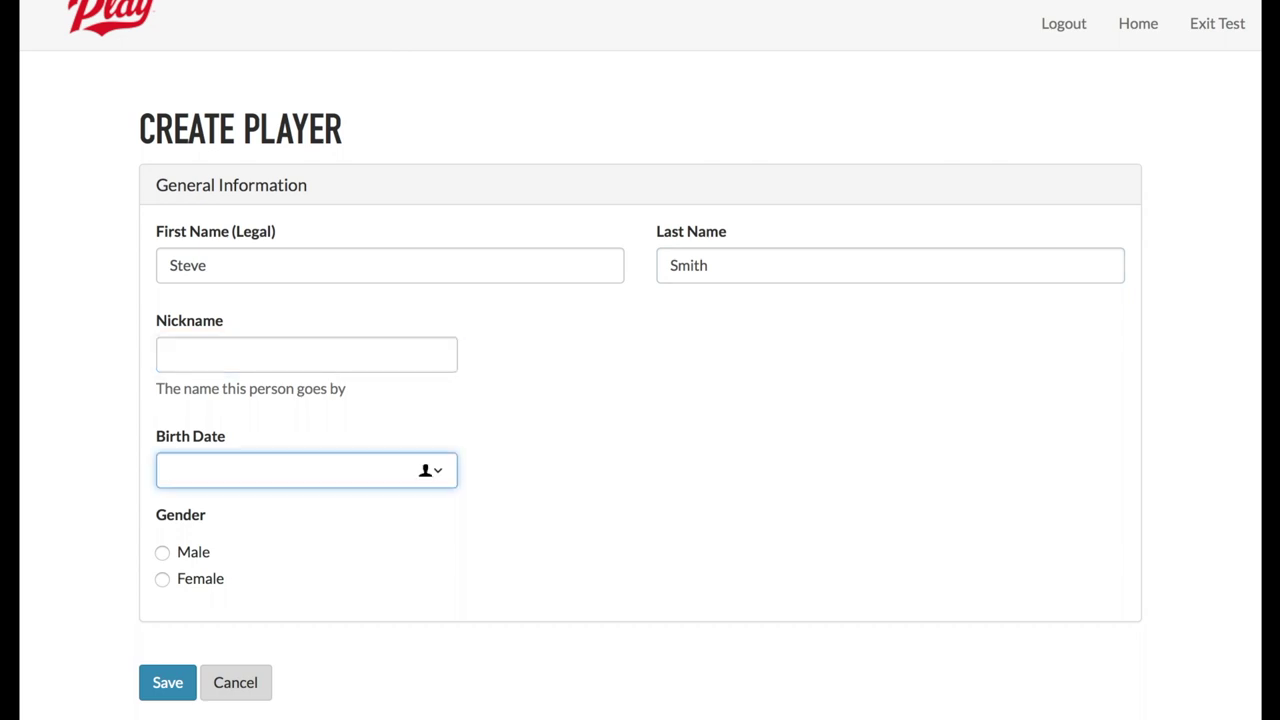
left_click(193, 553)
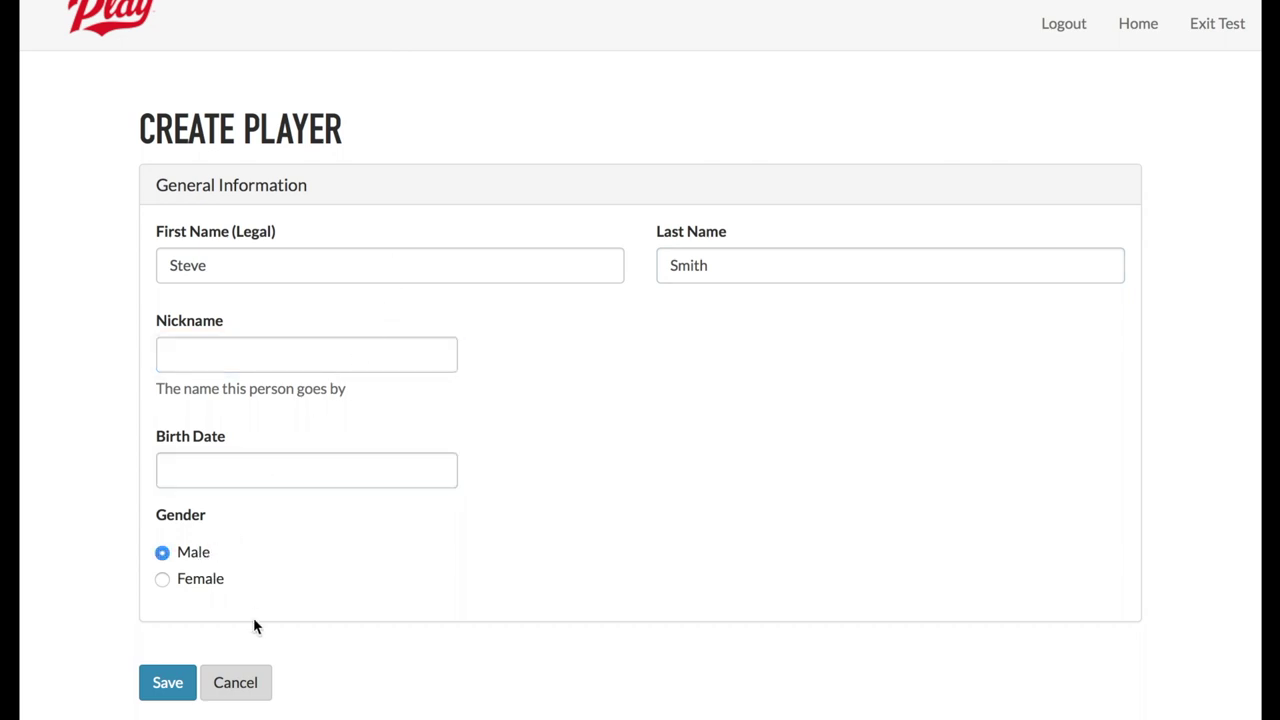
left_click(171, 682)
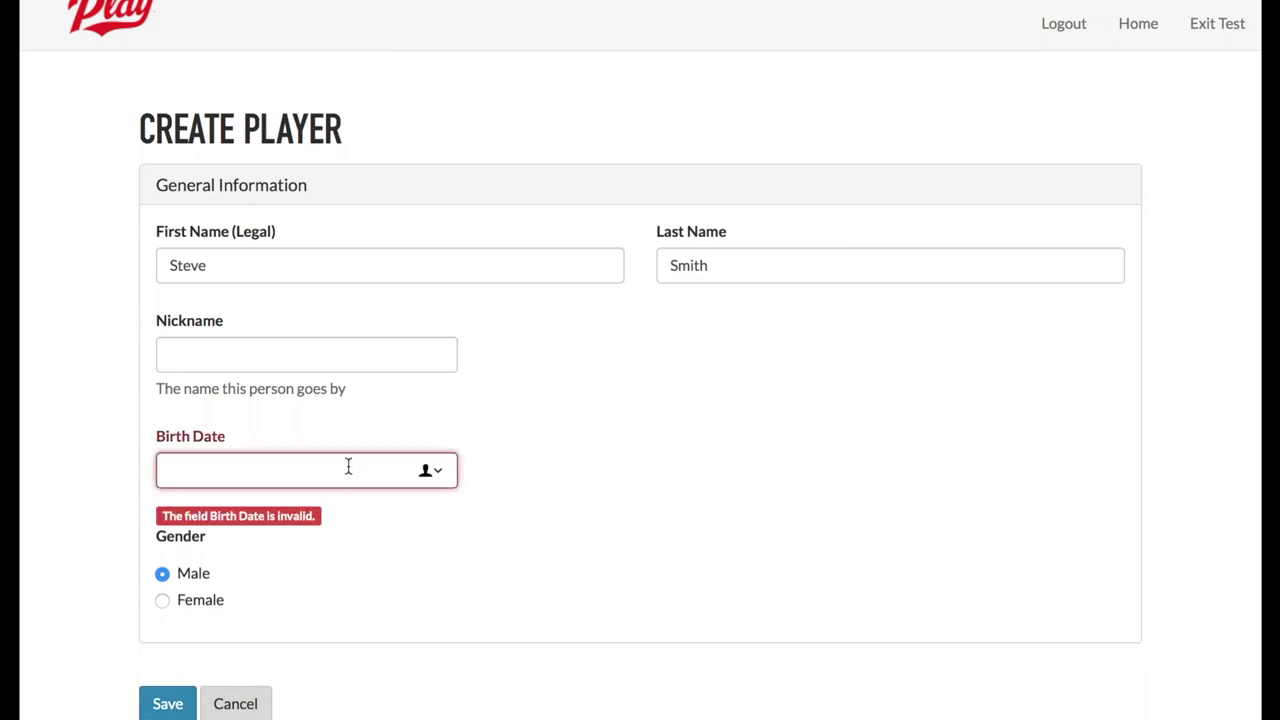
left_click(432, 475)
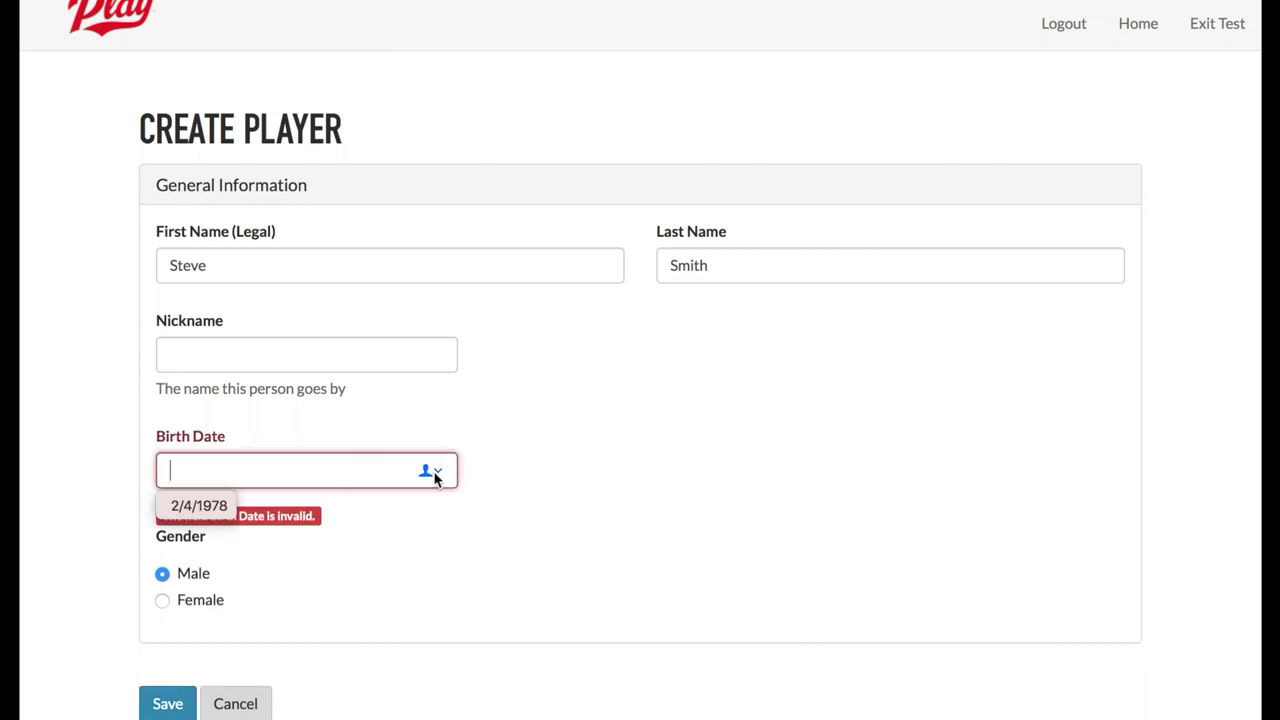
left_click(218, 508)
left_click(265, 478)
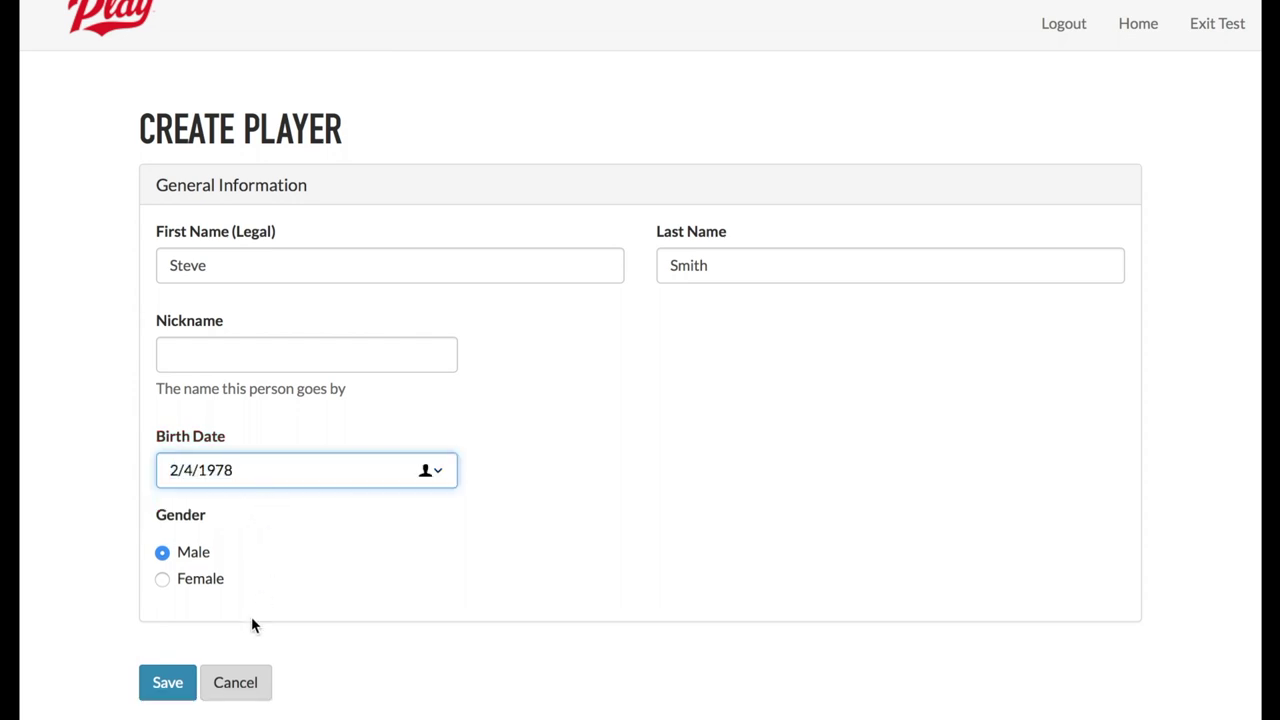
left_click(167, 681)
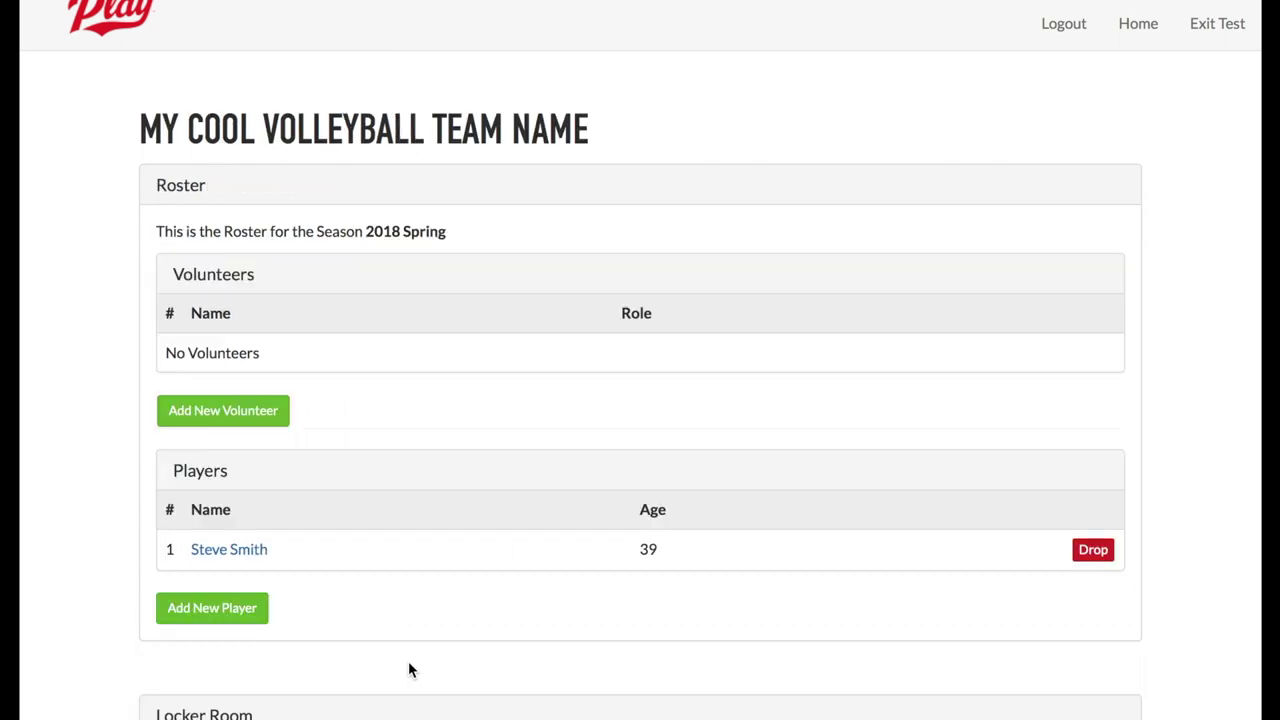
left_click(246, 618)
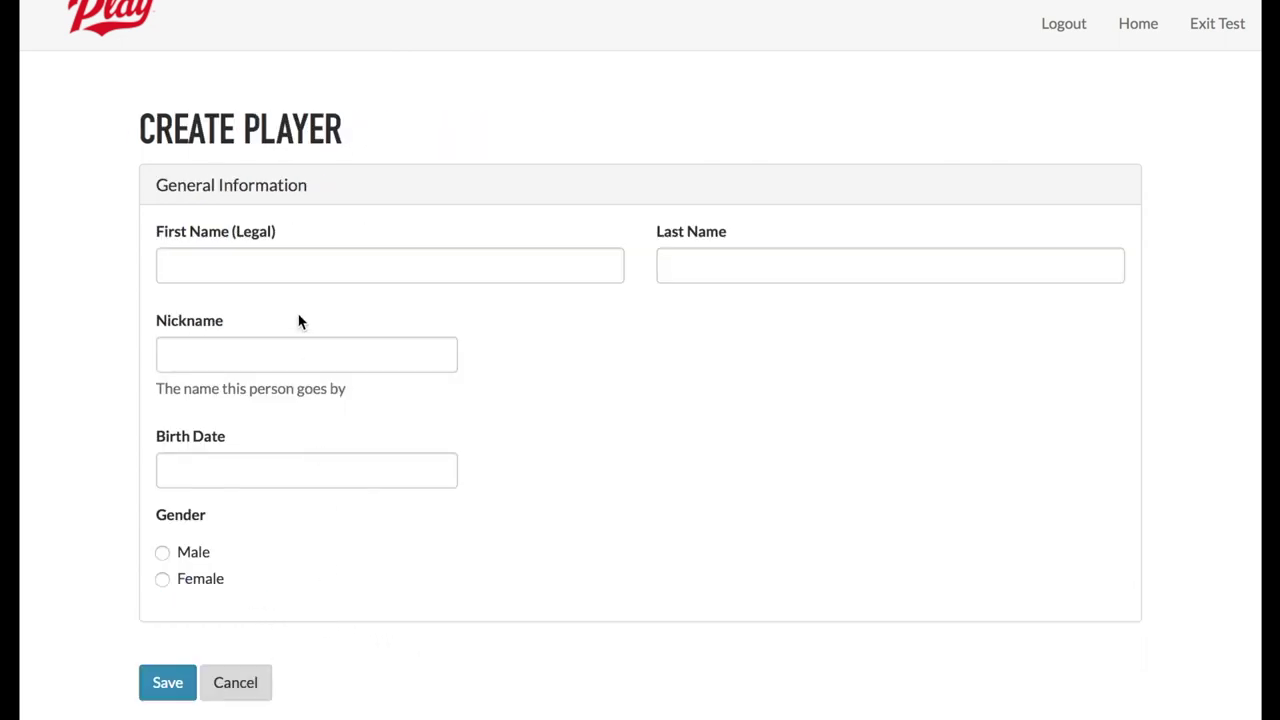
- Add a male player born 3/4/1980 to the roster
left_click(295, 273)
type("Jim")
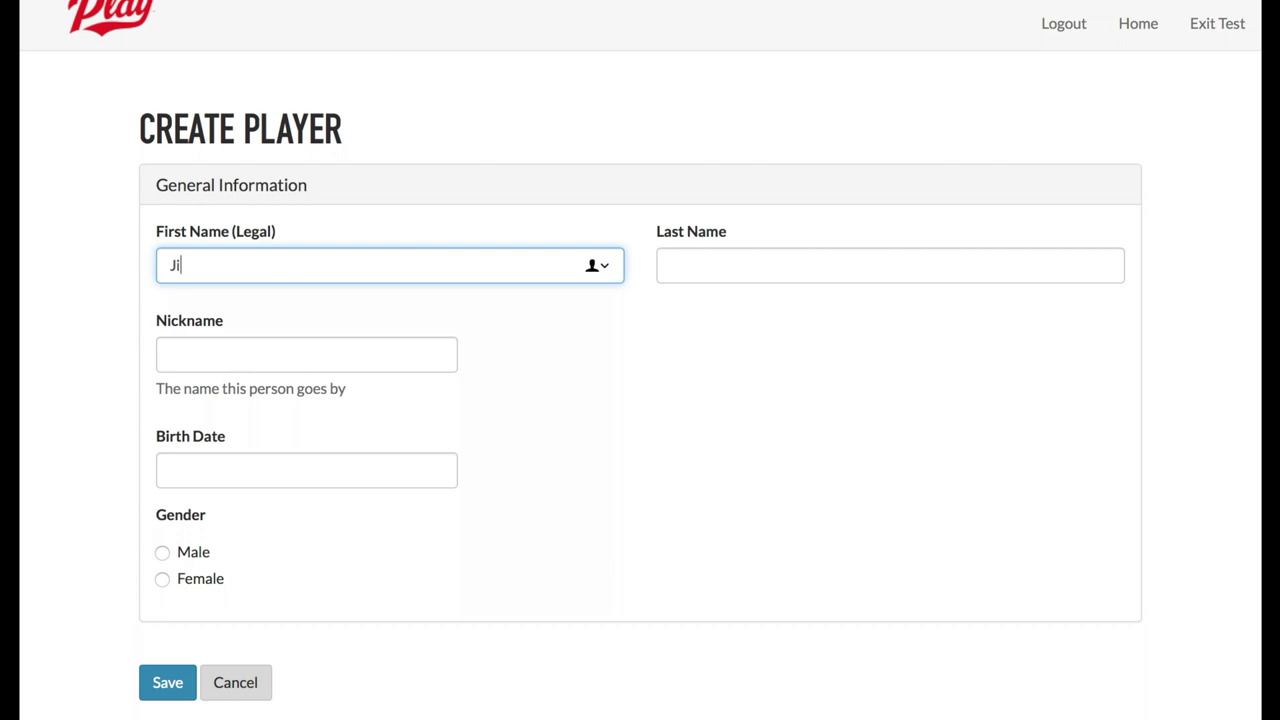
left_click(680, 265)
type("Smith")
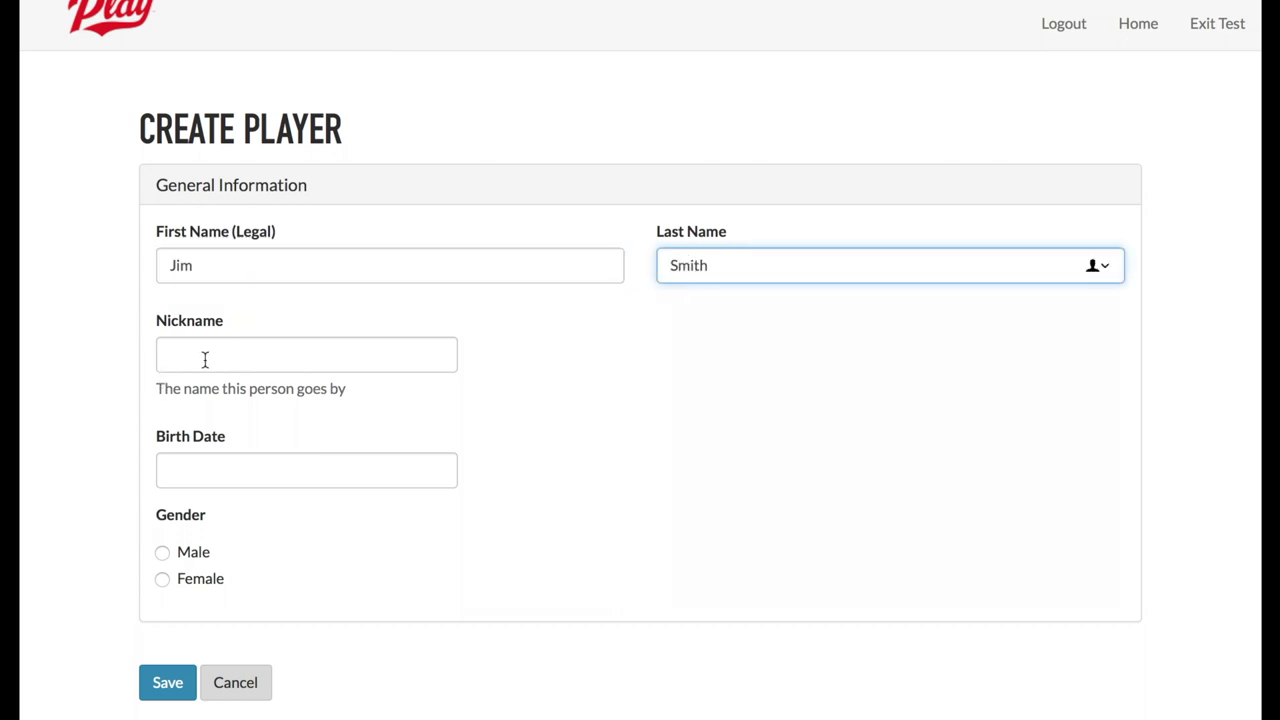
left_click(213, 473)
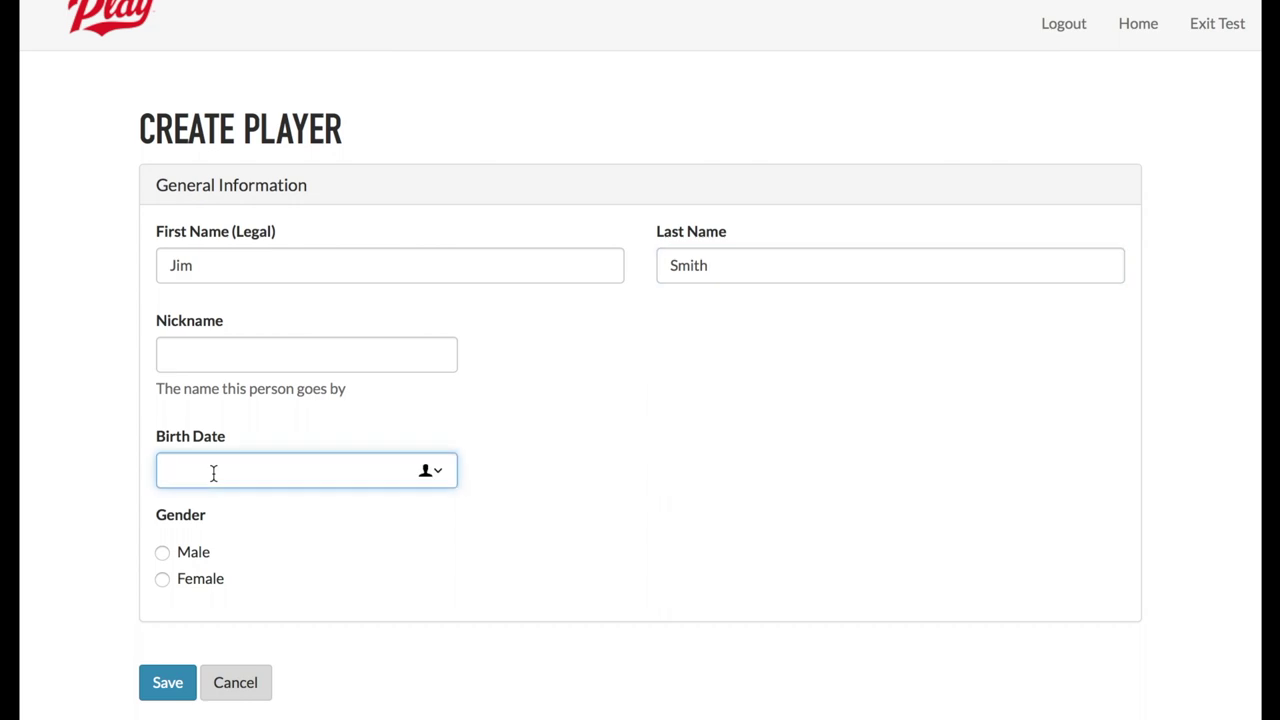
type("3/4/1980")
left_click(192, 557)
left_click(170, 684)
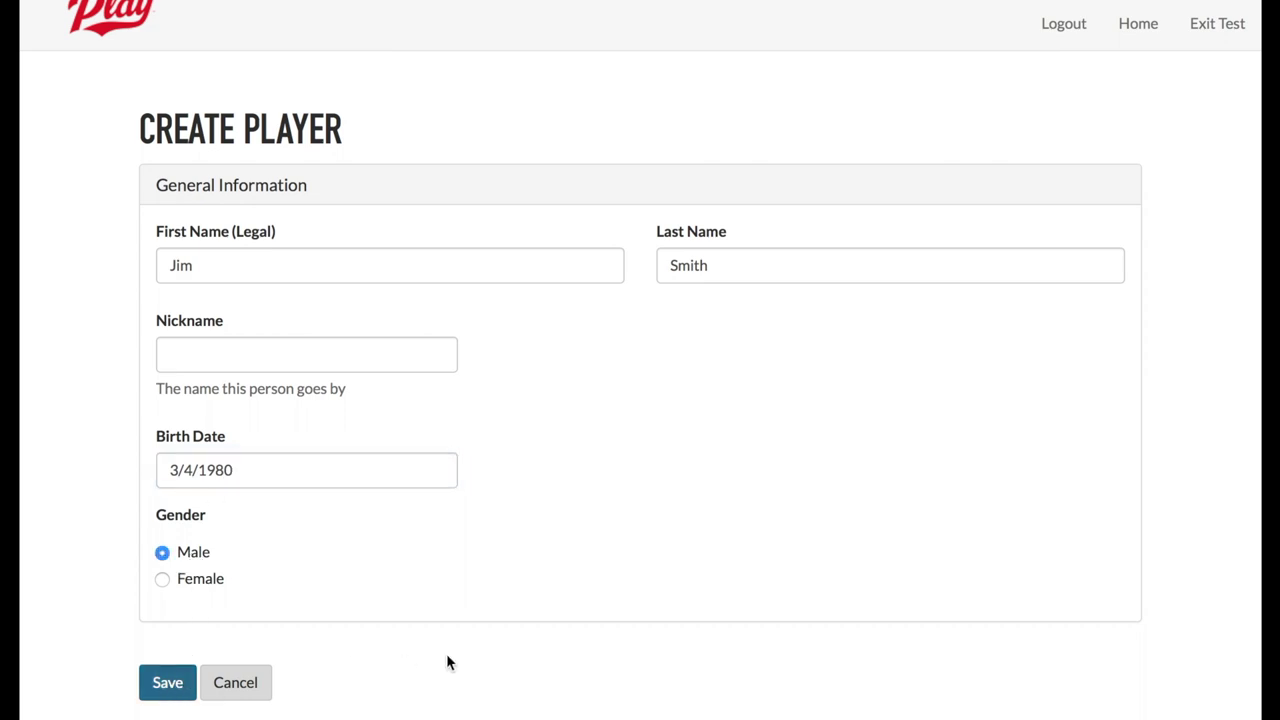
- Add a female player born 4/4/1981 to the roster
left_click(240, 652)
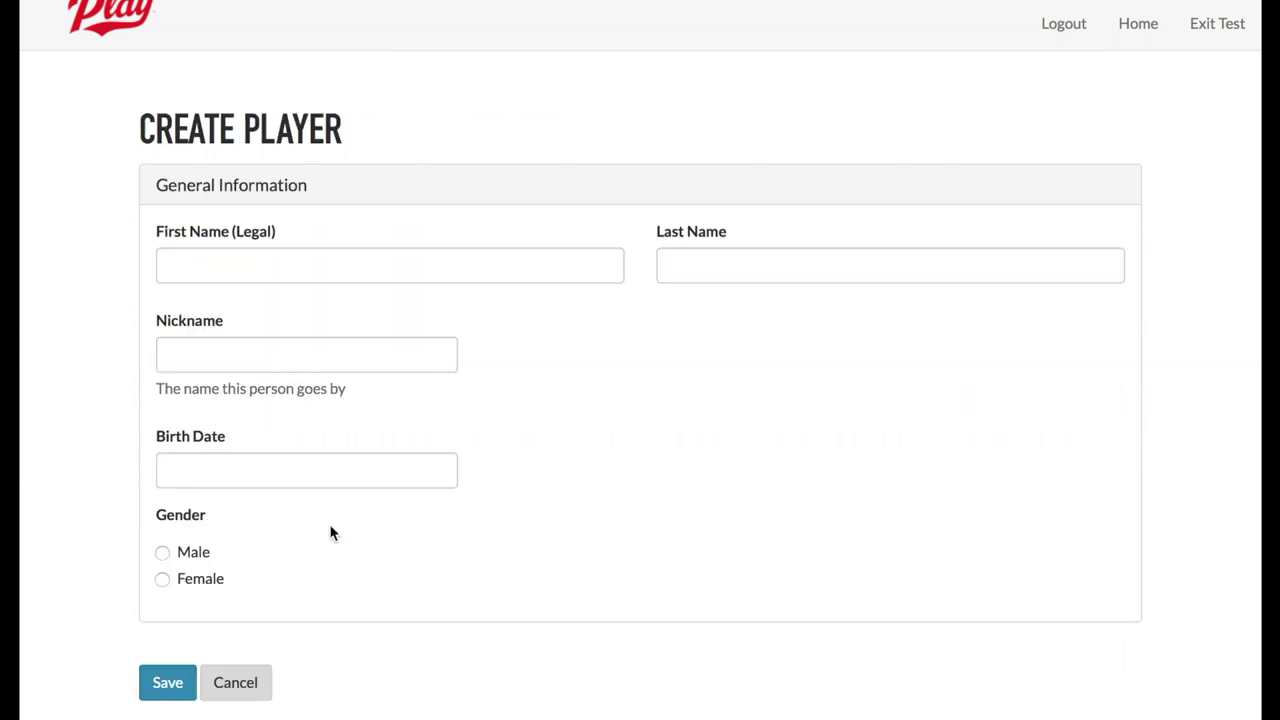
left_click(309, 273)
type("Sally")
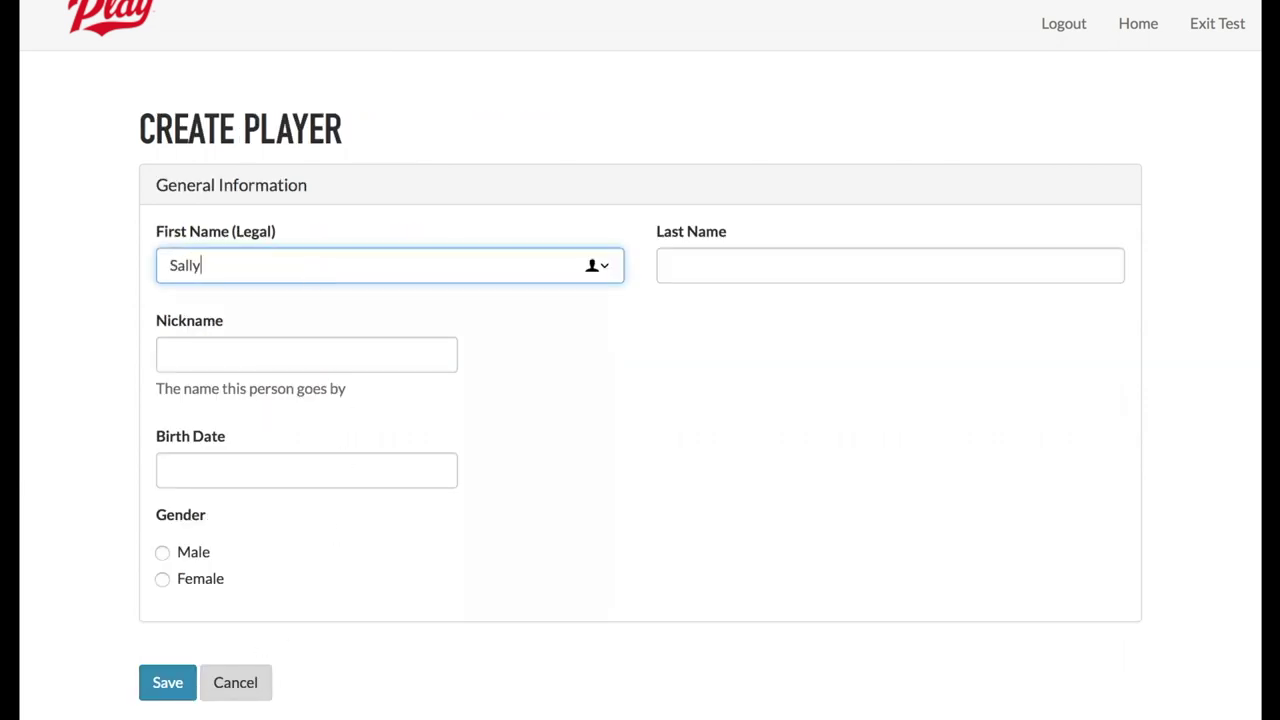
key("Tab")
type("Smith")
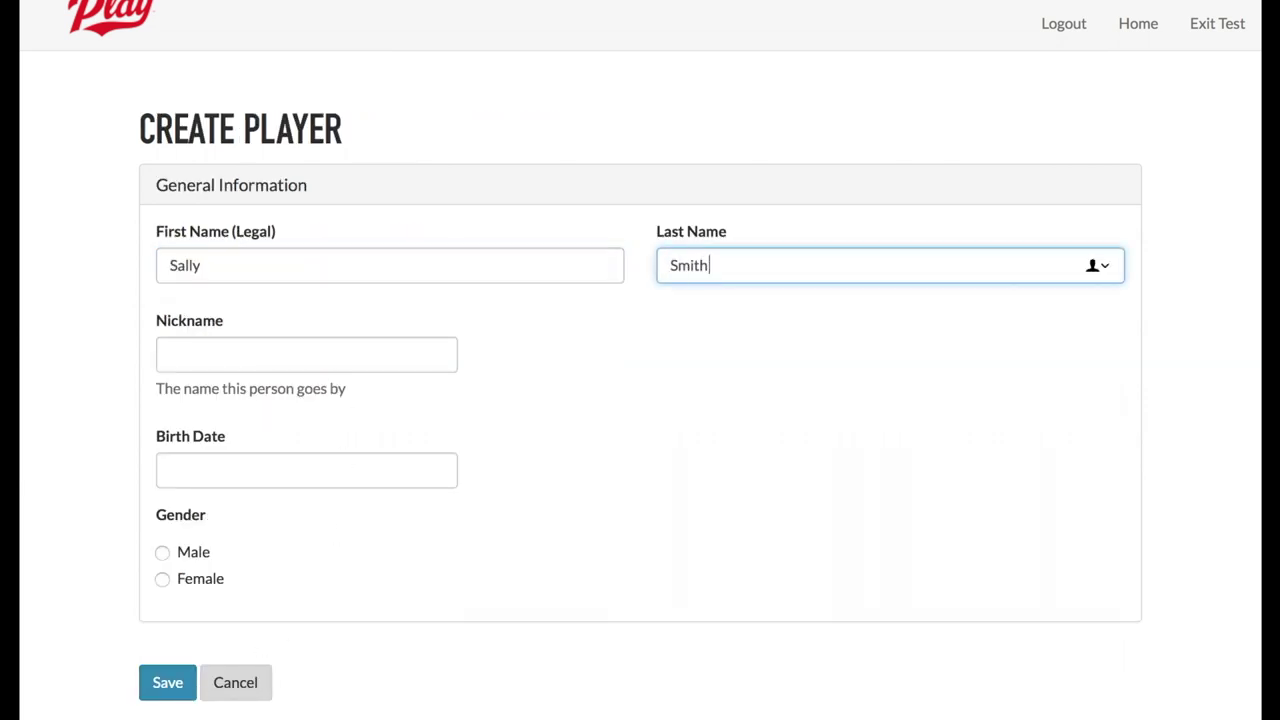
left_click(263, 474)
type("4/4")
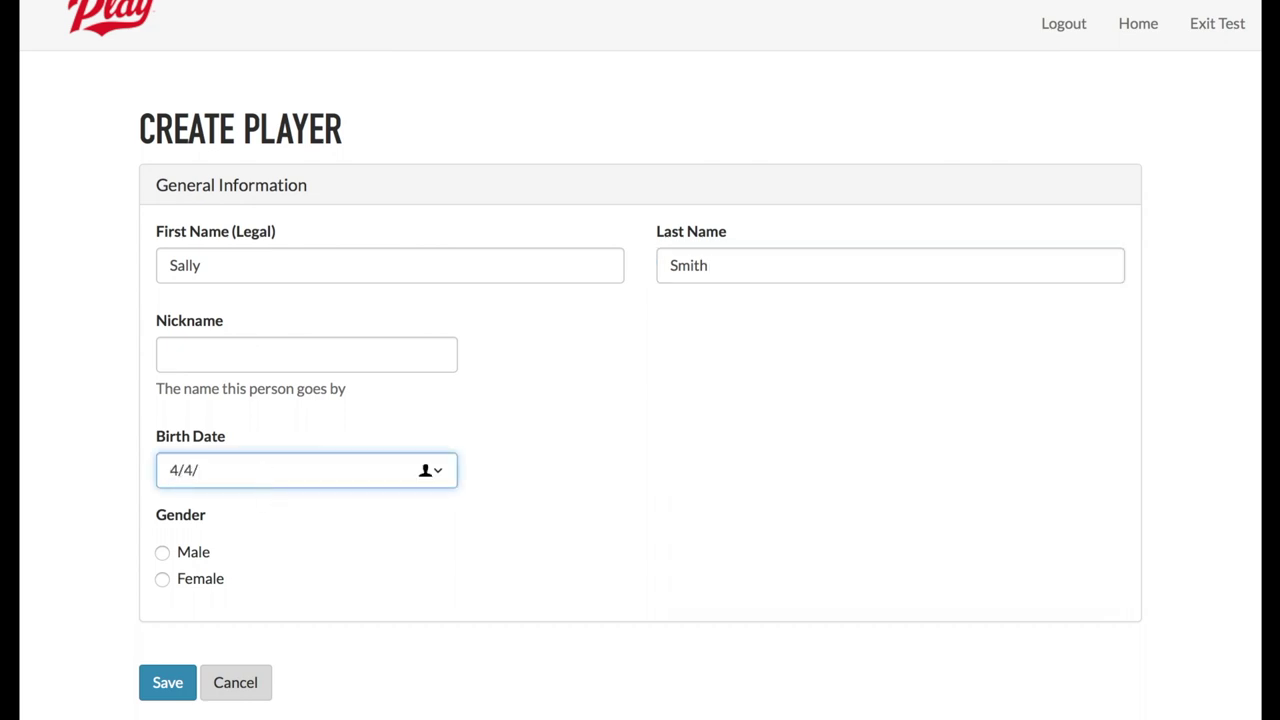
type("/1981")
left_click(221, 586)
left_click(175, 683)
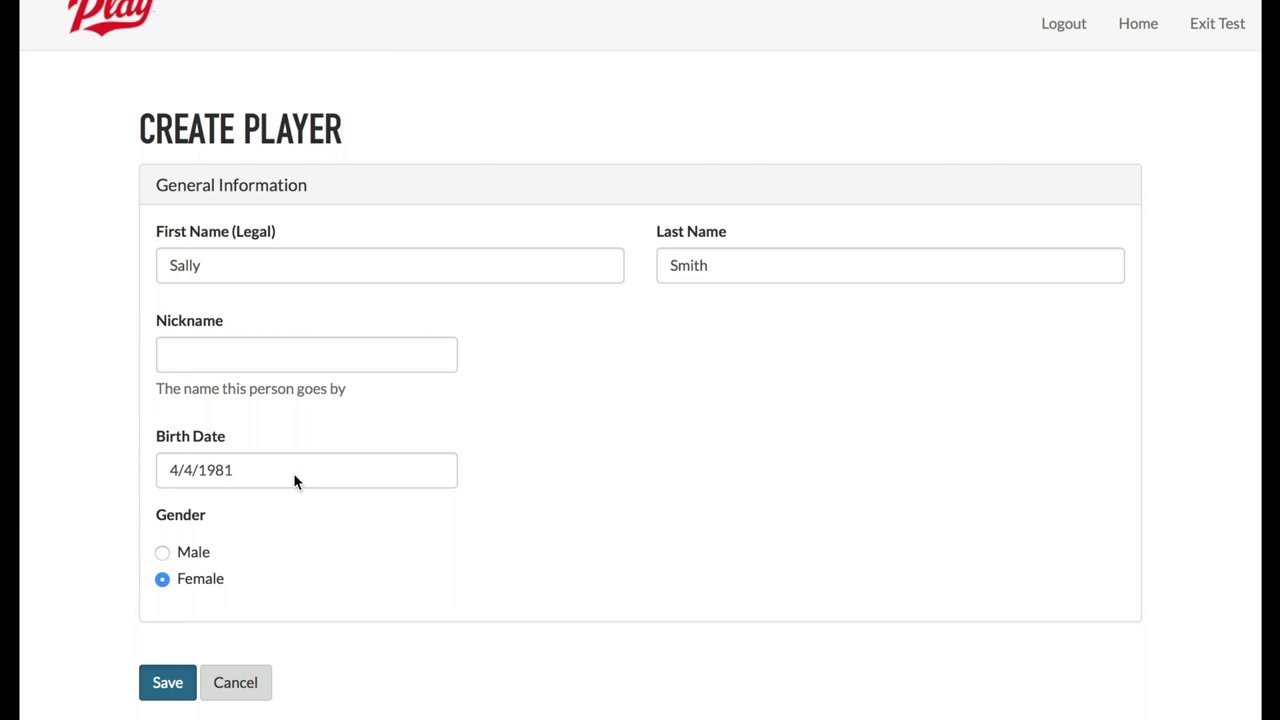
scroll(317, 549, "down", 3)
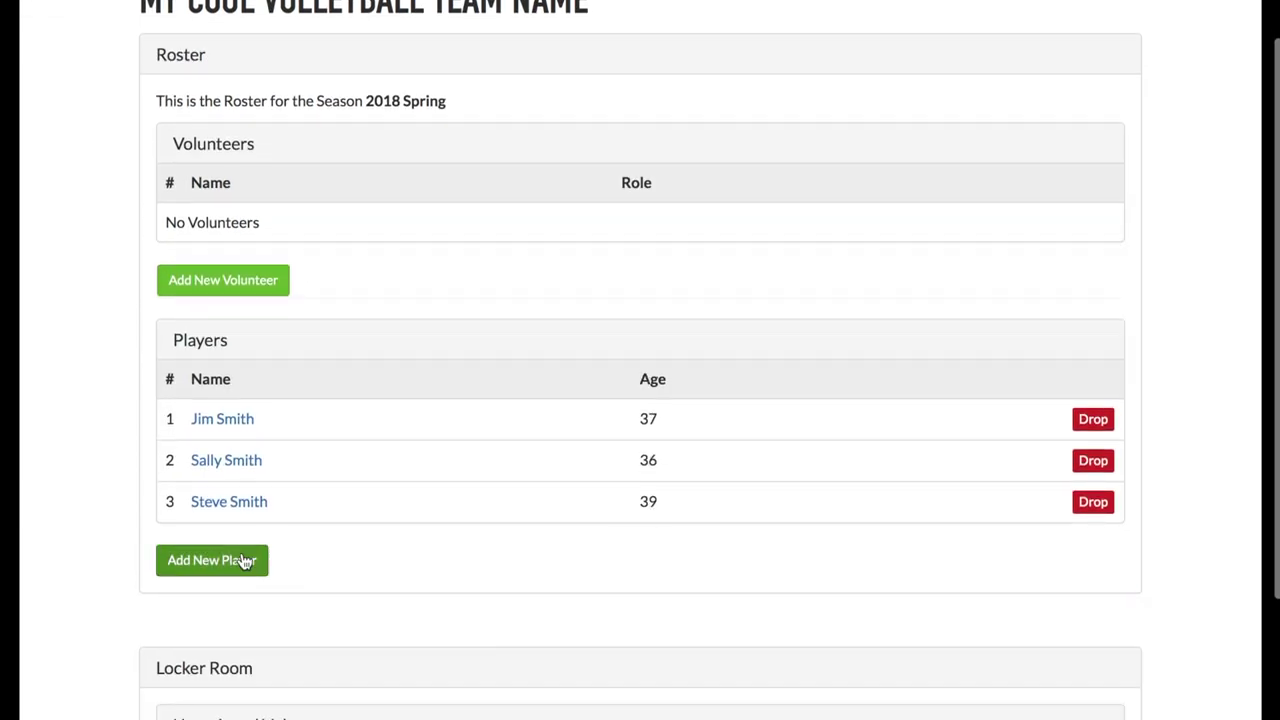
left_click(250, 560)
left_click(282, 264)
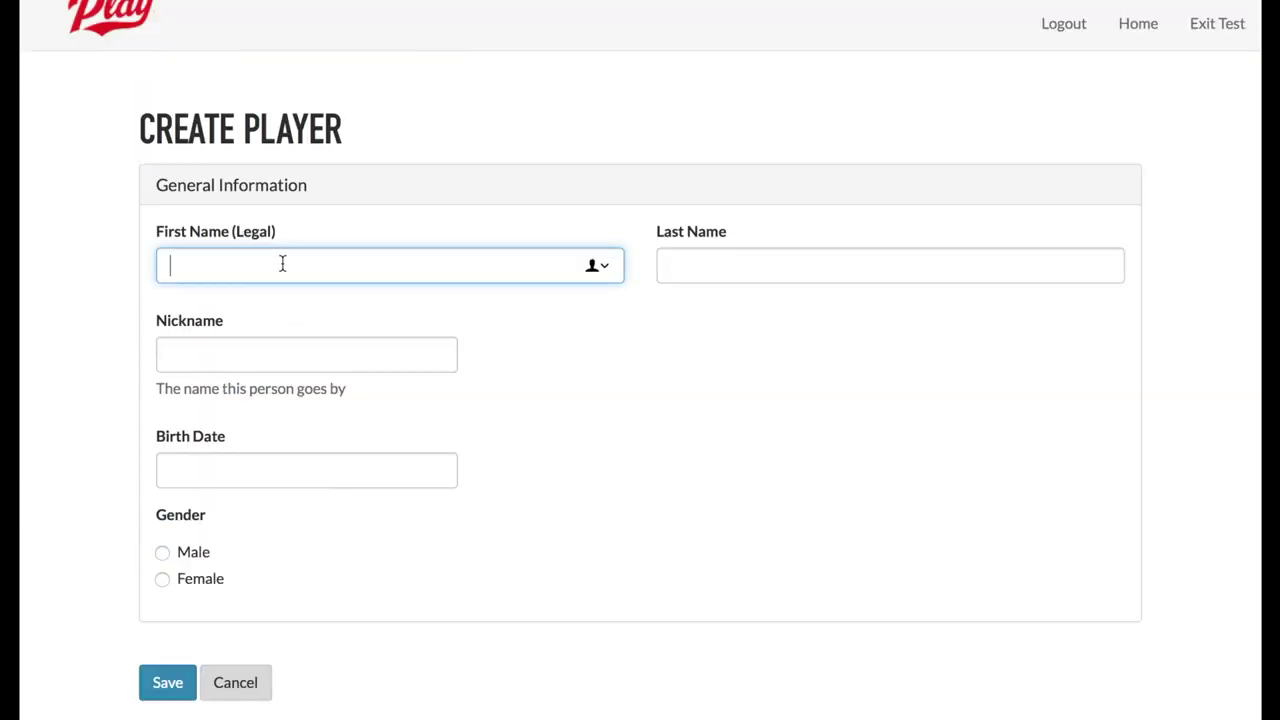
type("Susan")
key("Tab")
type("Smith")
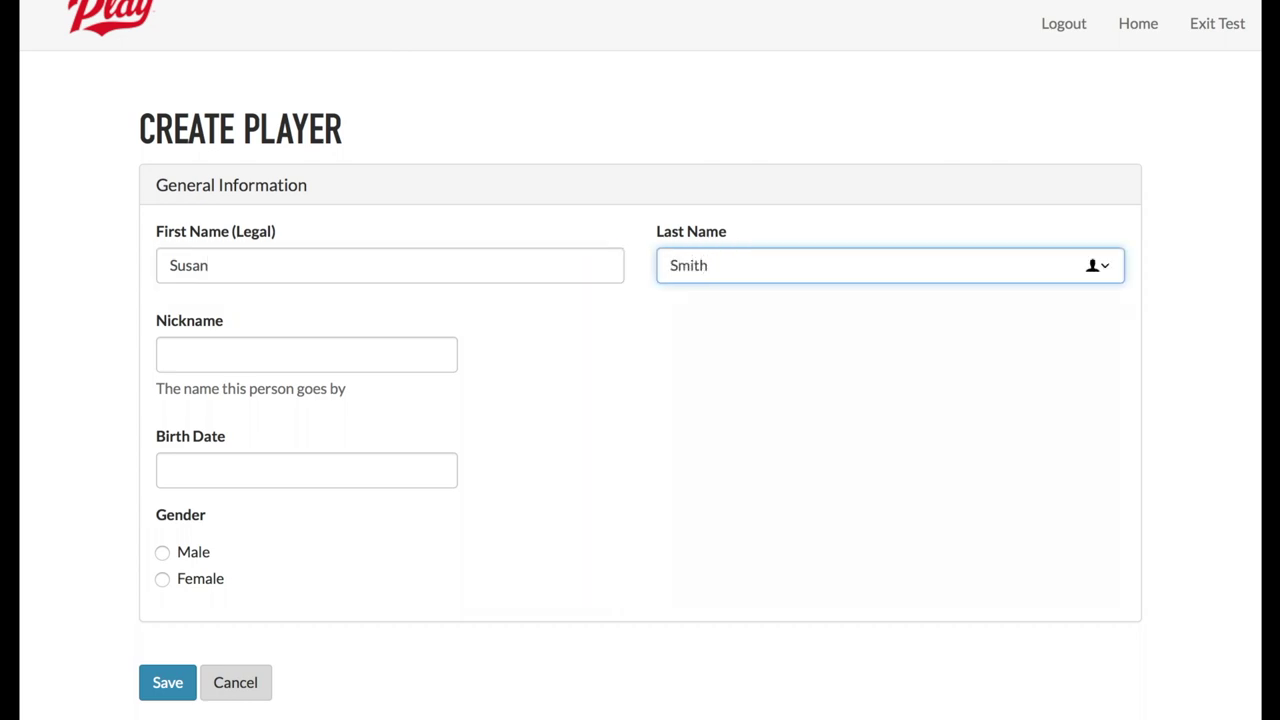
left_click(253, 478)
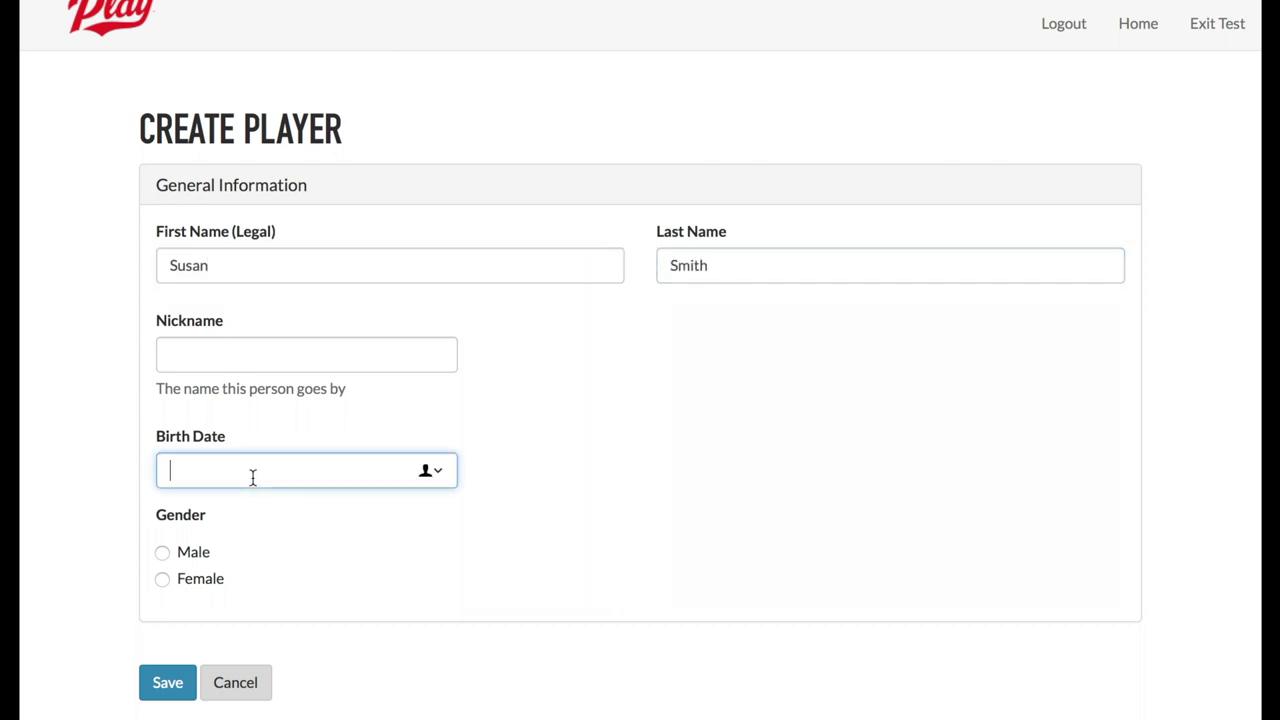
type("5/4/1982")
left_click(186, 582)
left_click(166, 683)
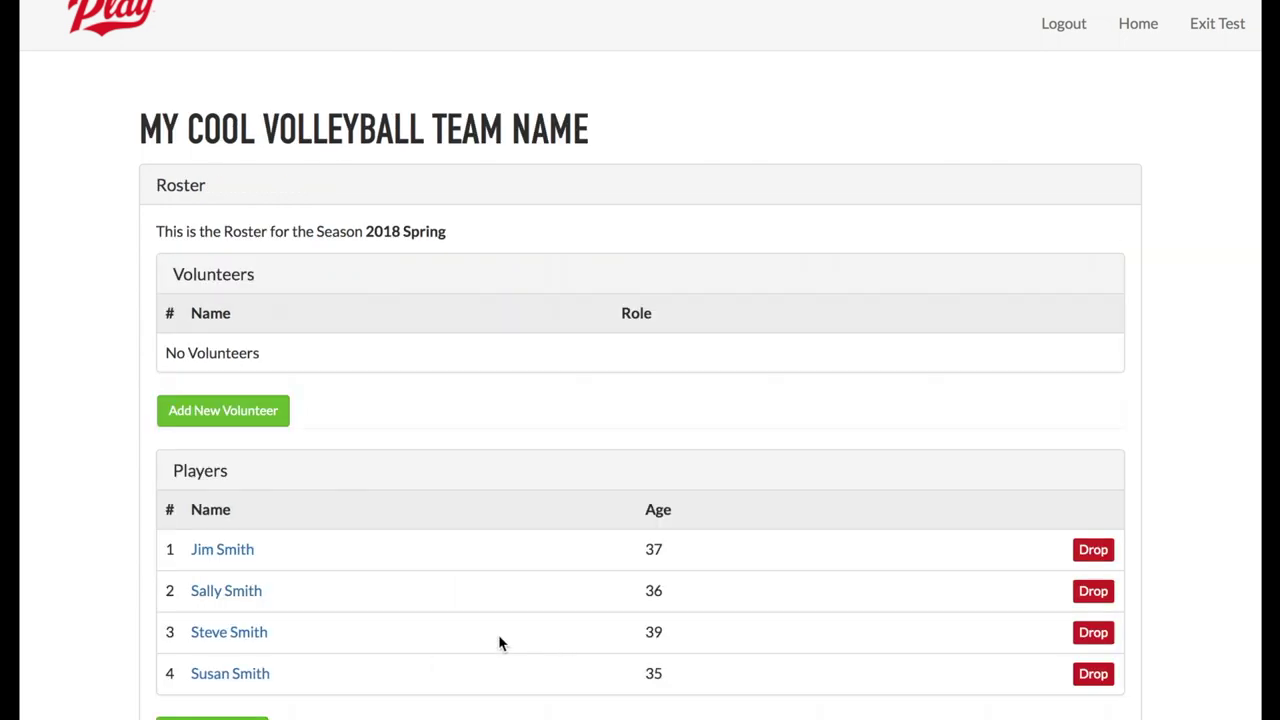
- Add the unassigned Locker Room volunteer to the team roster
scroll(500, 644, "down", 3)
scroll(457, 557, "down", 5)
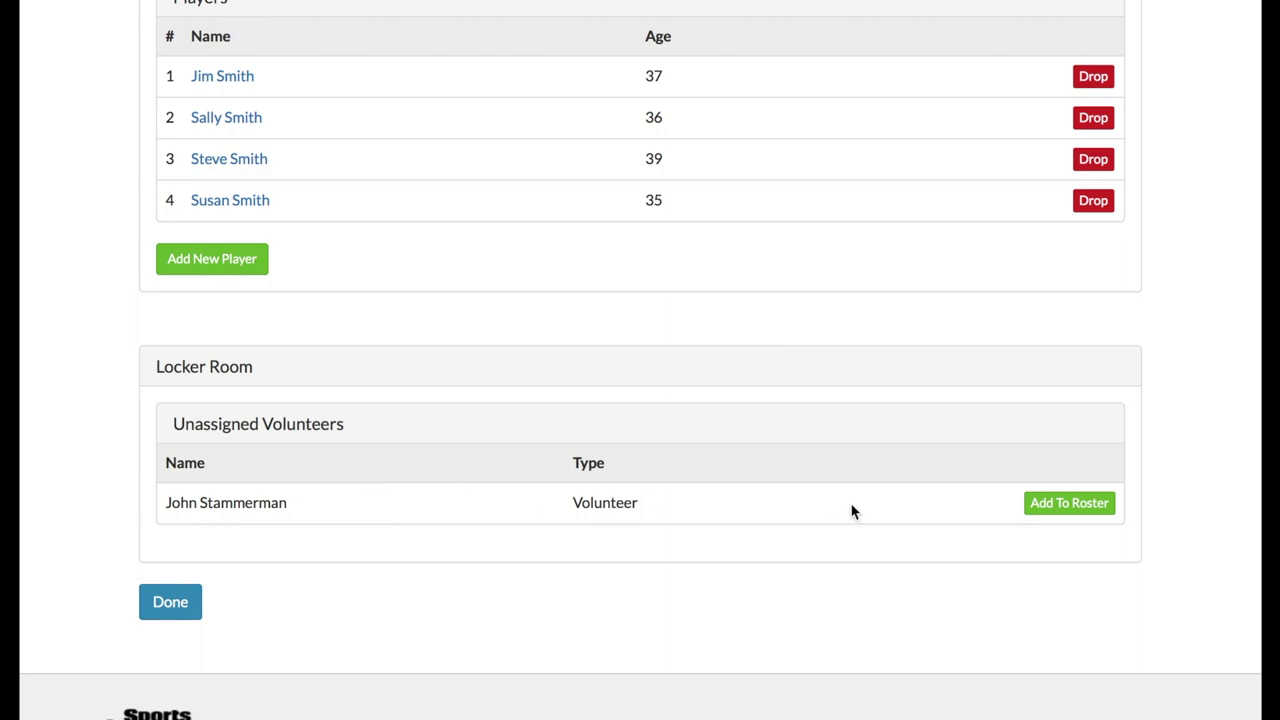
left_click(1069, 504)
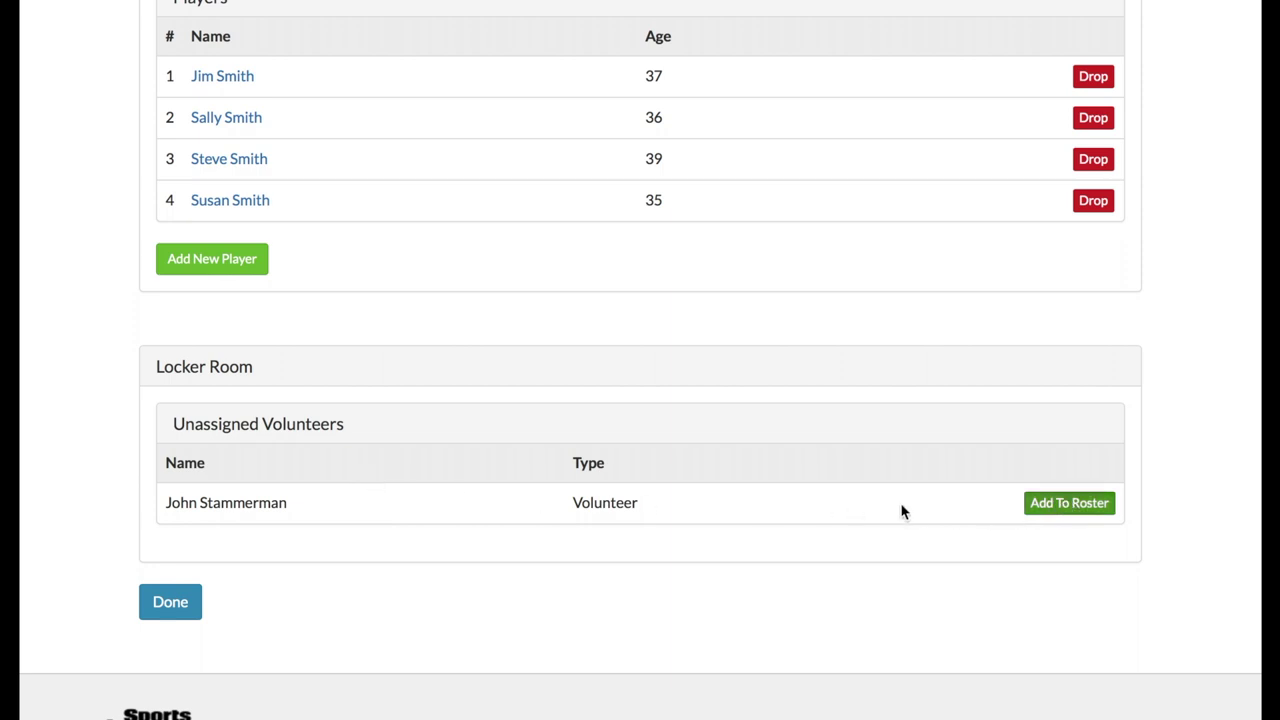
- Record the volunteer captain's gender as male and save their details
scroll(643, 522, "down", 3)
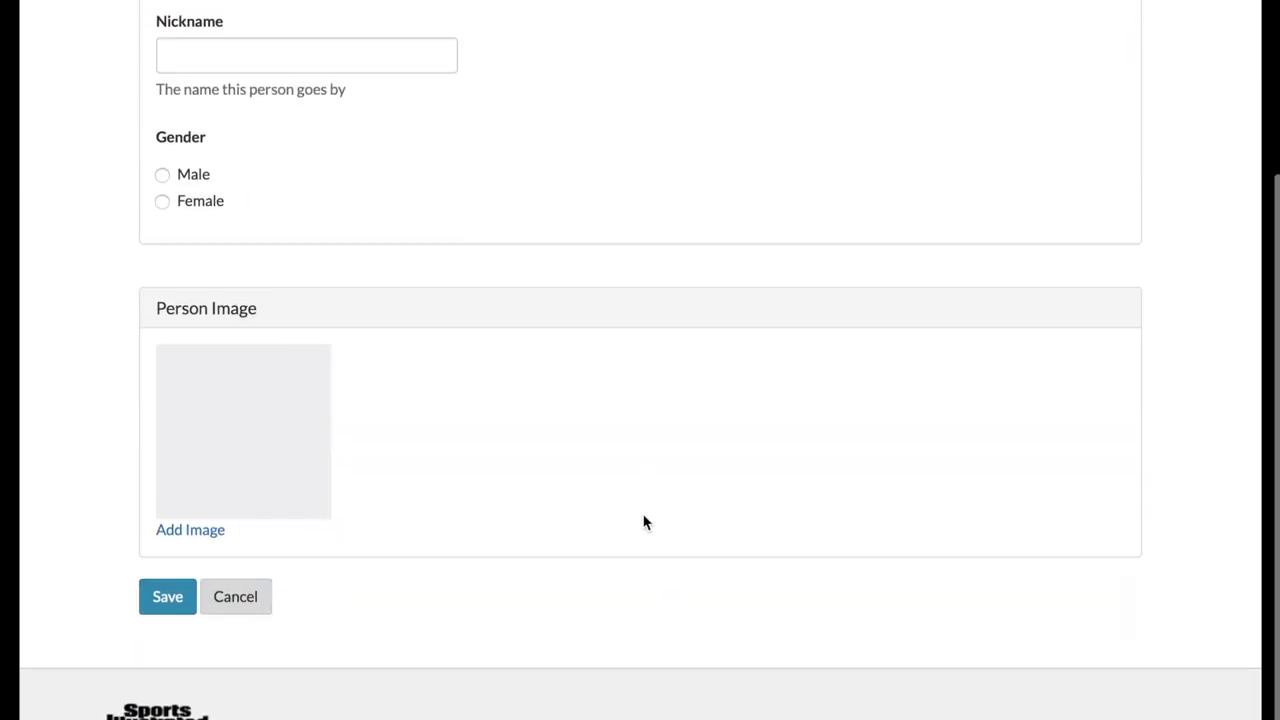
scroll(632, 512, "up", 2)
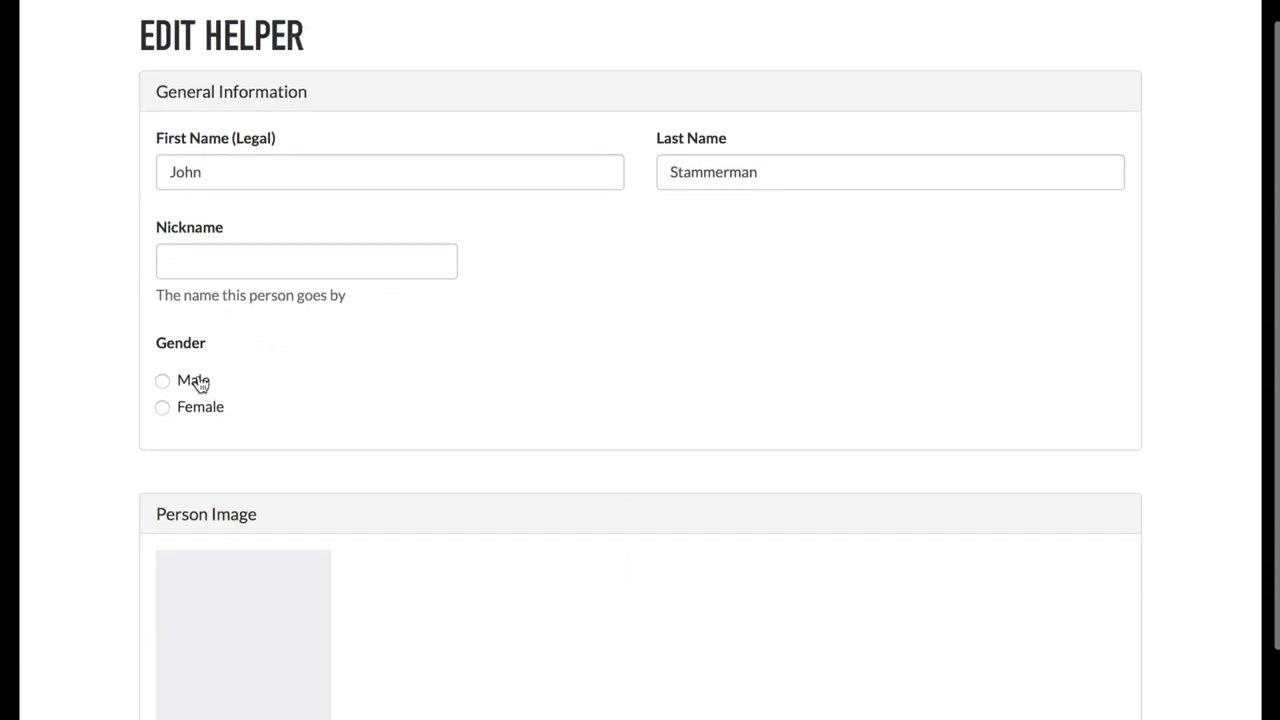
left_click(200, 383)
scroll(475, 446, "down", 1)
scroll(475, 446, "down", 1)
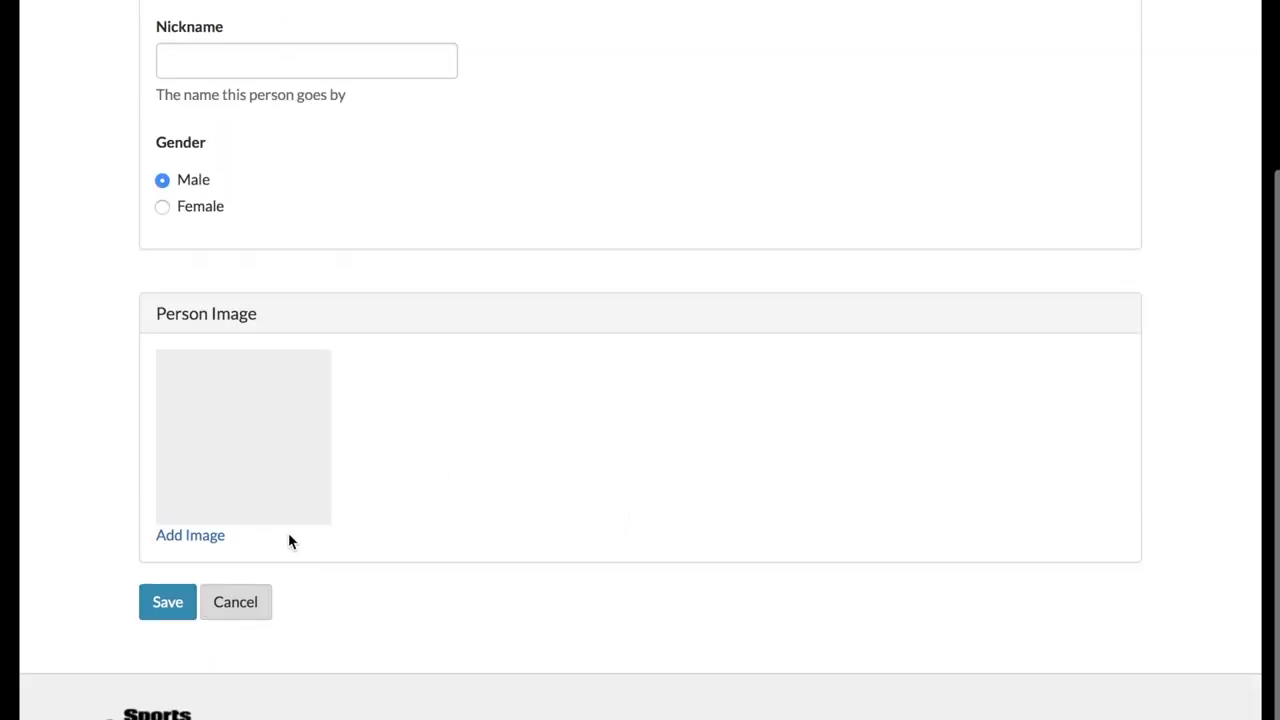
left_click(167, 602)
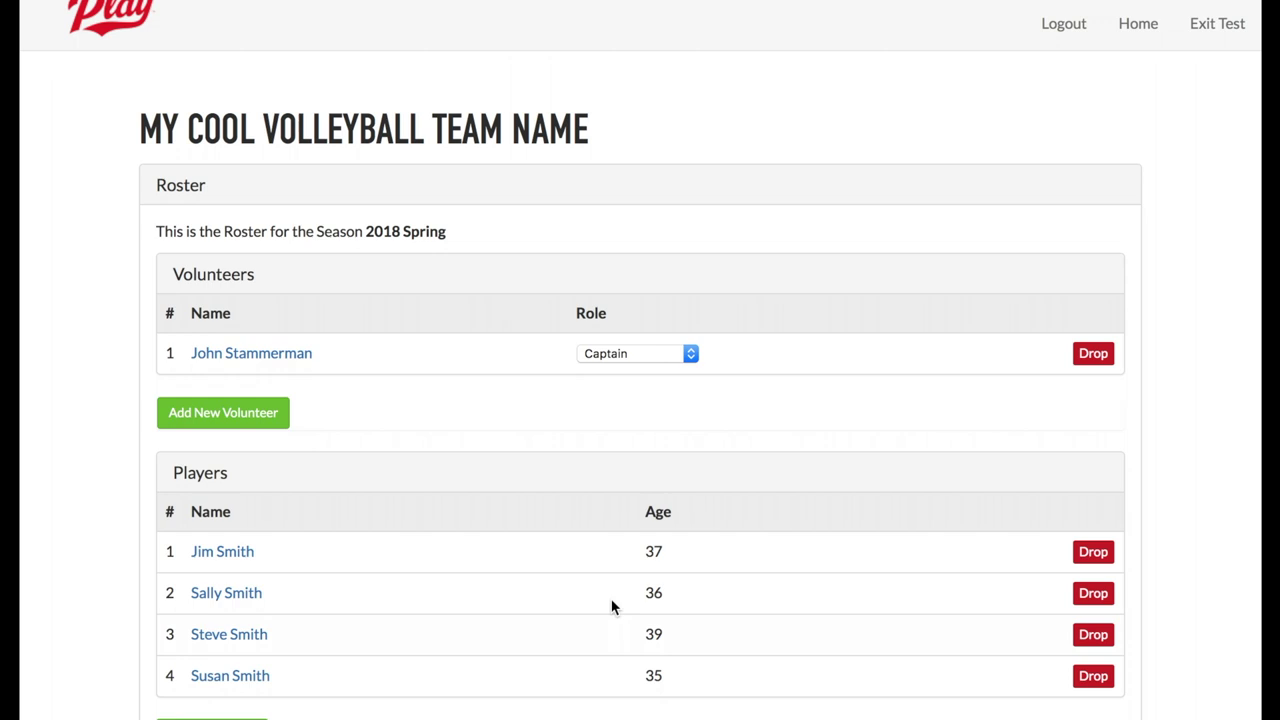
scroll(612, 604, "down", 1)
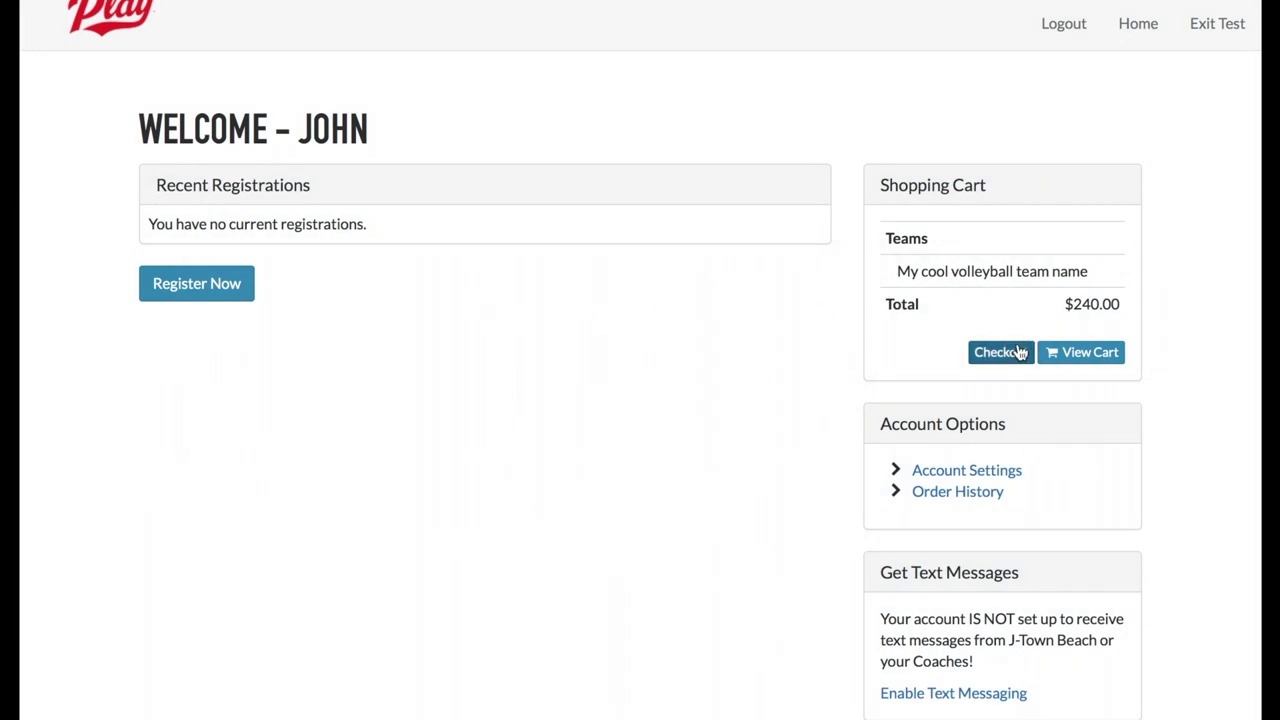
- Scroll the home page to review the shopping cart's $240.00 total for the team
scroll(1014, 352, "down", 1)
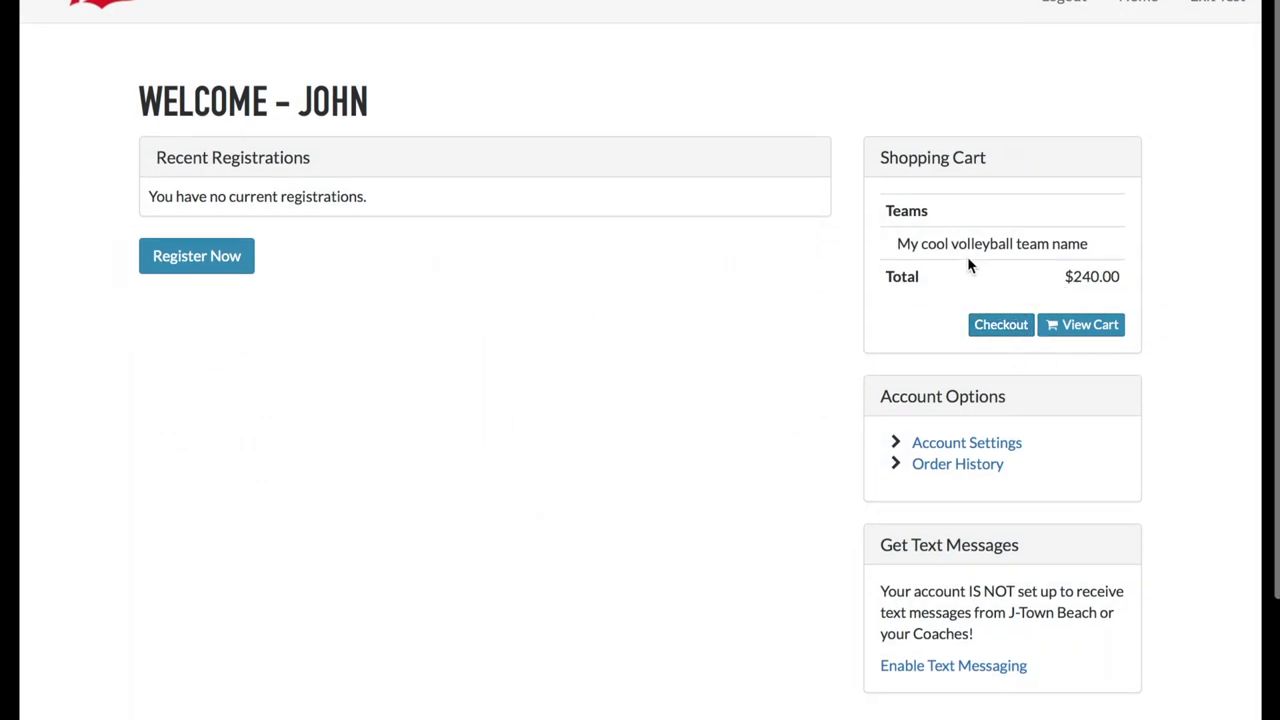